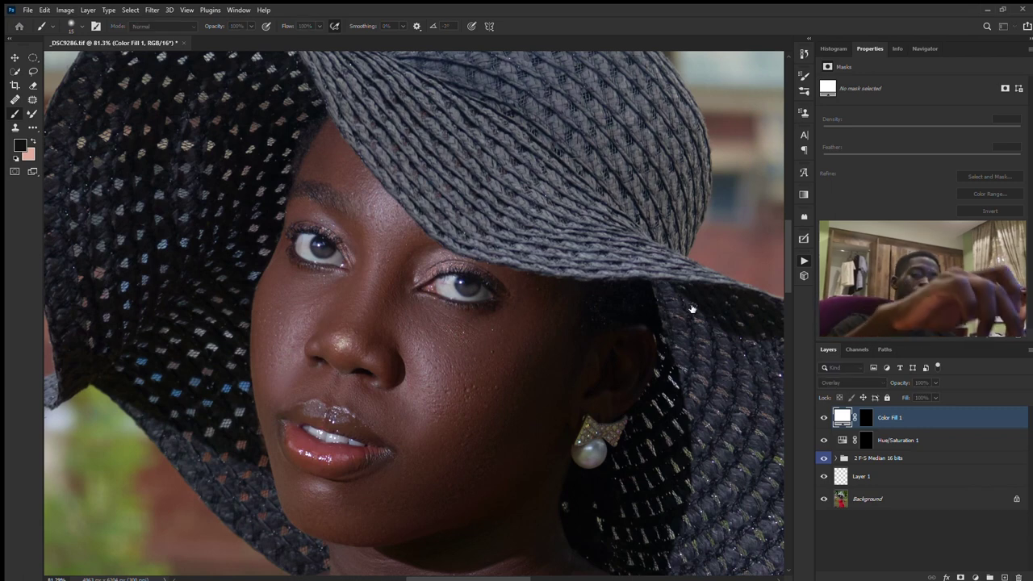
# Step: Create the BW Help Layer, Dodge and Burn groups and ready the Dodge mask for painting with the brush flow at 2%
pyautogui.press('F2')
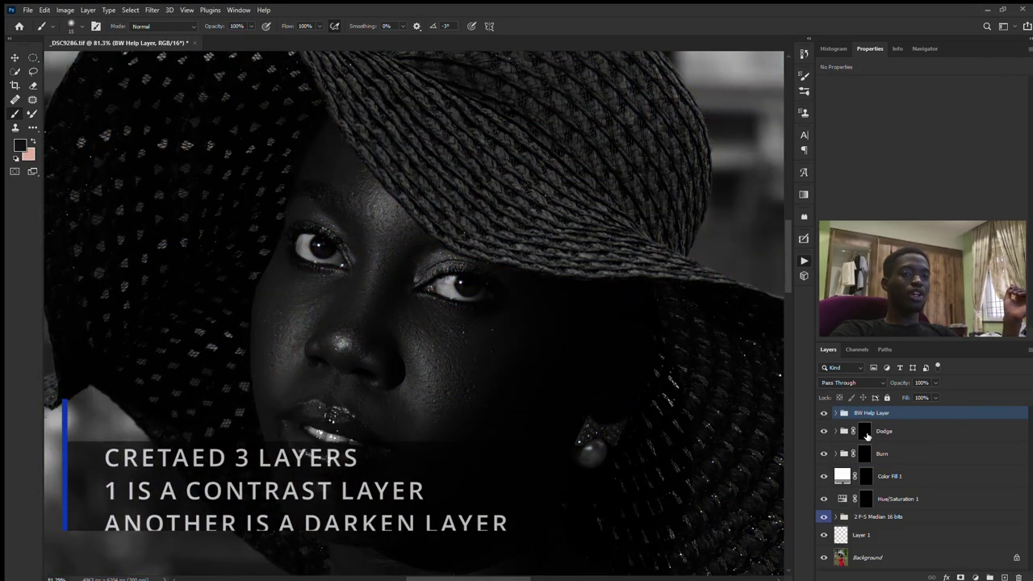
pyautogui.click(865, 432)
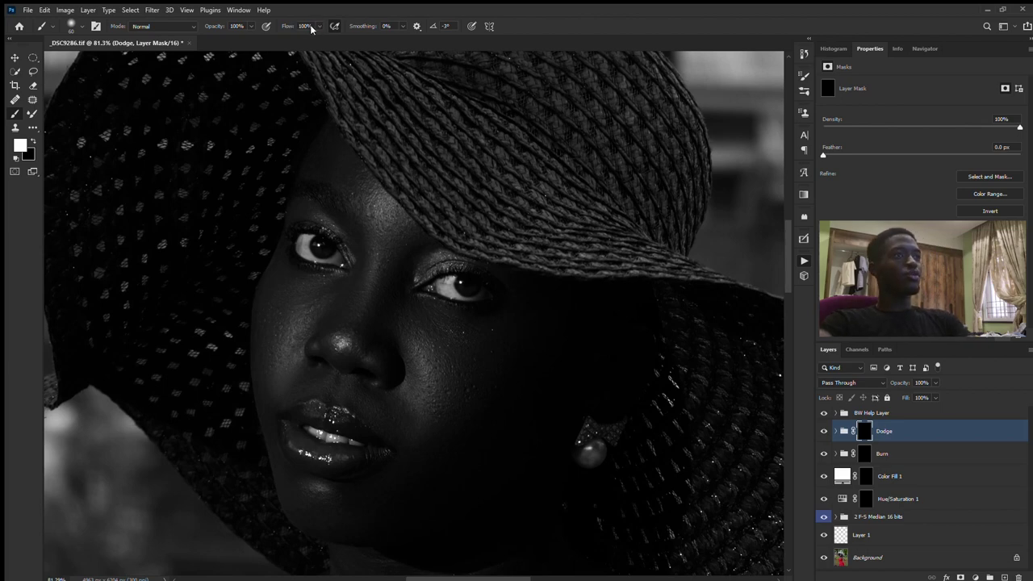
pyautogui.press('Return')
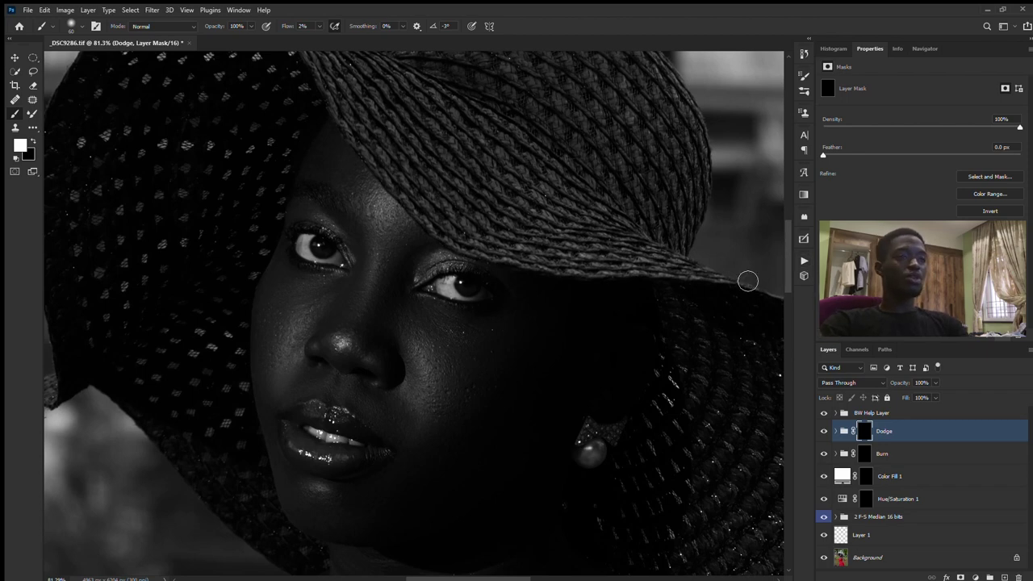
pyautogui.scroll(3, 420, 388)
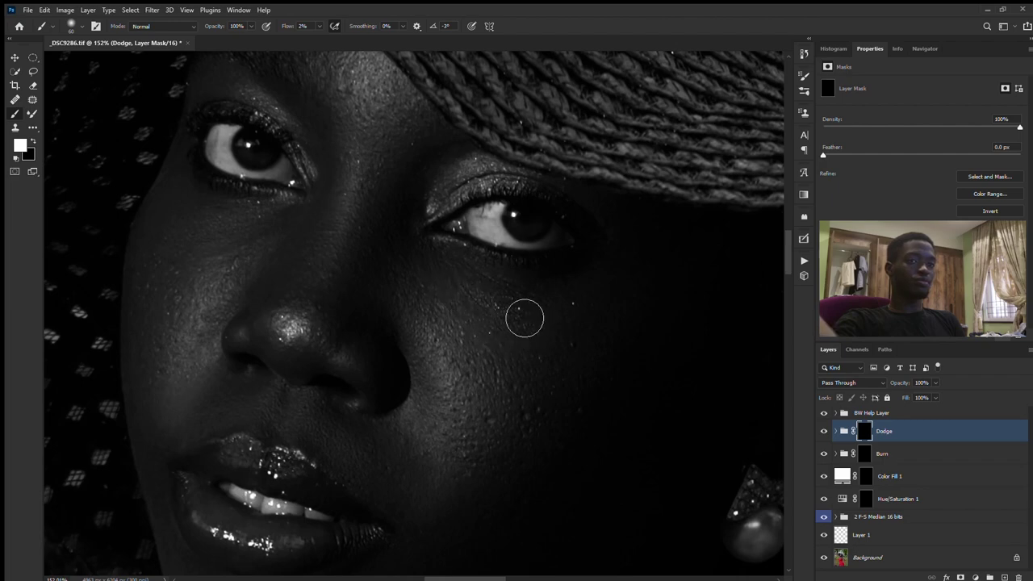
# Step: Set the brush angle to 0° and paint white on the Dodge mask over dark patches of the facial skin
pyautogui.press('Right')
pyautogui.press('Right')
pyautogui.press('Right')
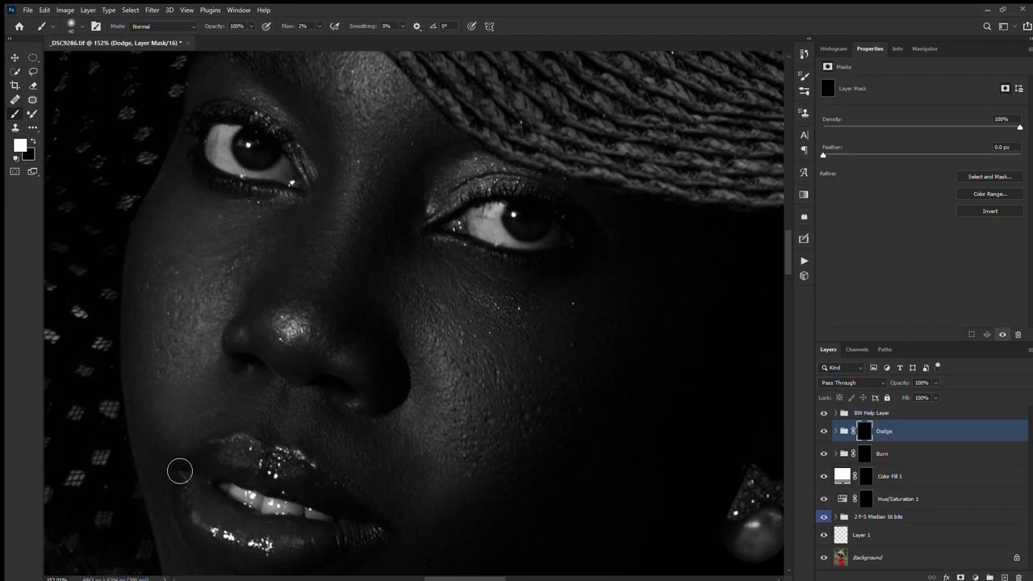
pyautogui.hotkey('ctrl', ',')
pyautogui.hotkey('ctrl', ',')
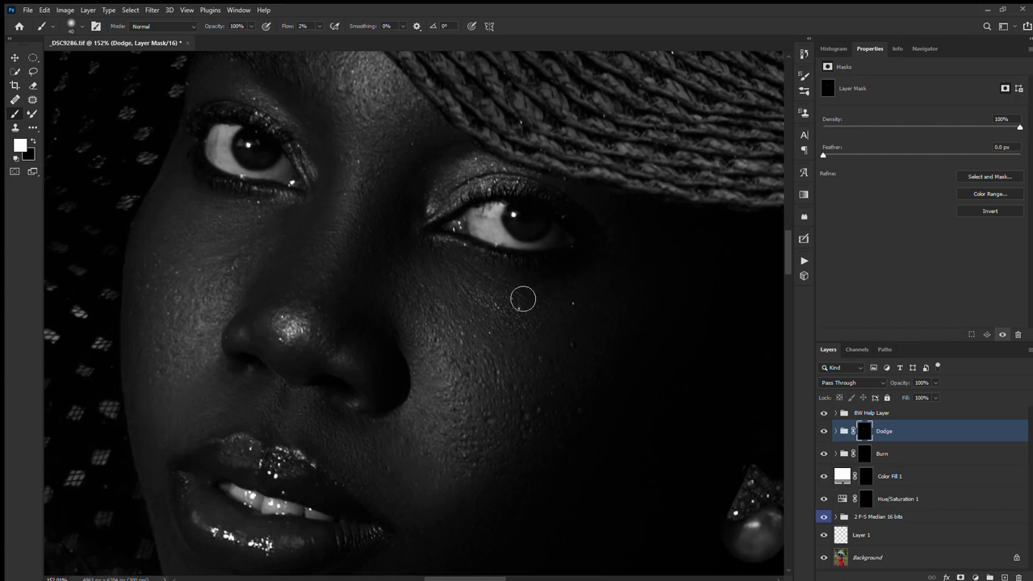
pyautogui.scroll(-5, 505, 374)
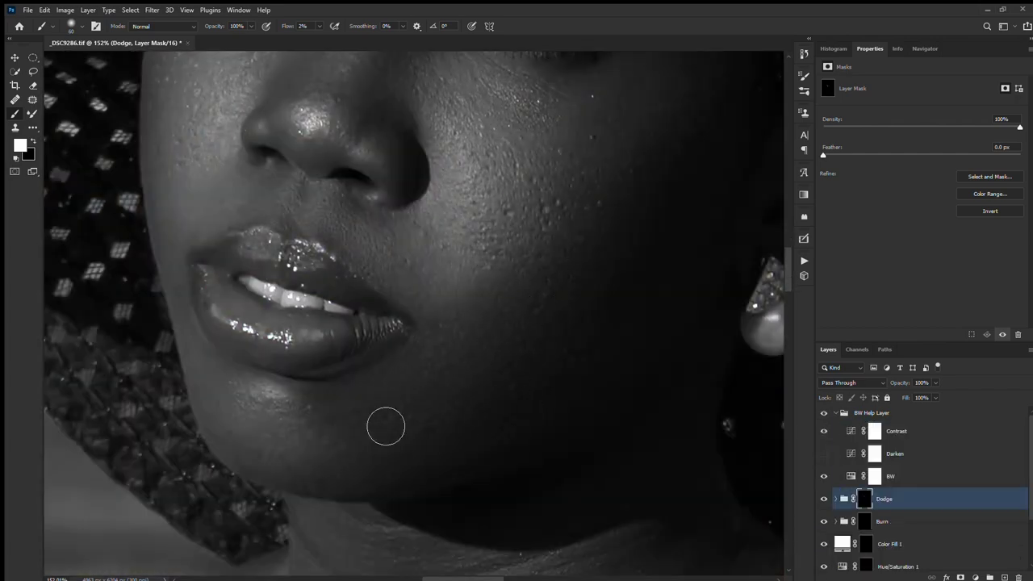
pyautogui.press('[')
pyautogui.press('[')
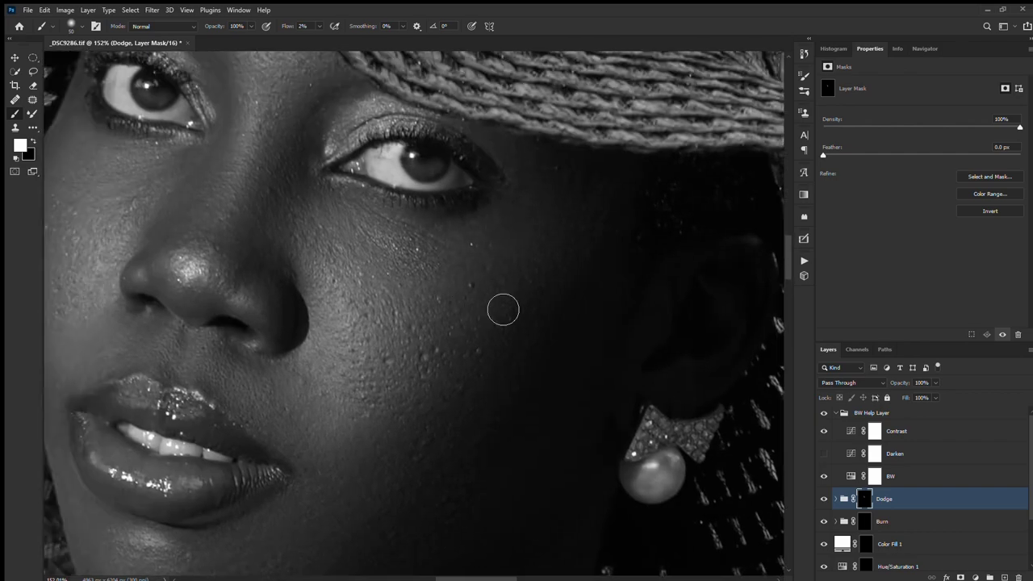
pyautogui.scroll(10, 503, 310)
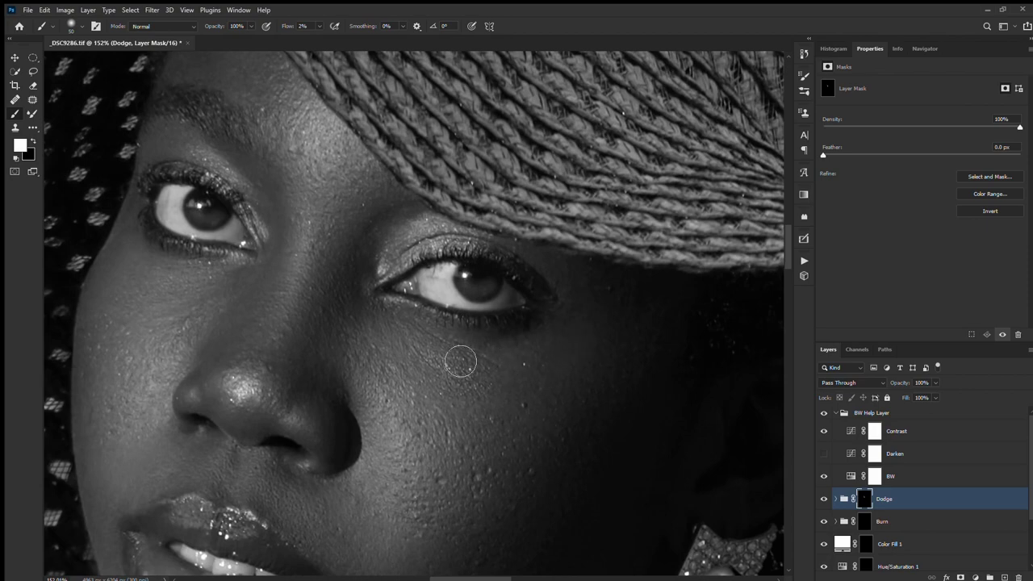
pyautogui.hscroll(-3, 358, 468)
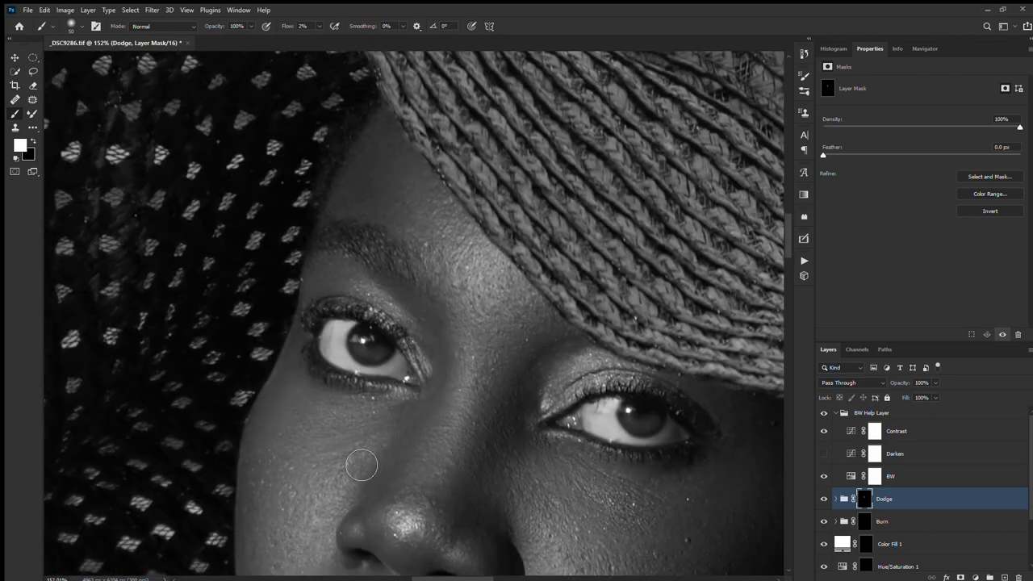
# Step: Alternate between the Burn and Dodge masks to even out bright and dark patches around the mouth, nose and cheeks
pyautogui.hotkey('alt', '[')
pyautogui.scroll(-8, 282, 433)
pyautogui.scroll(-5, 398, 337)
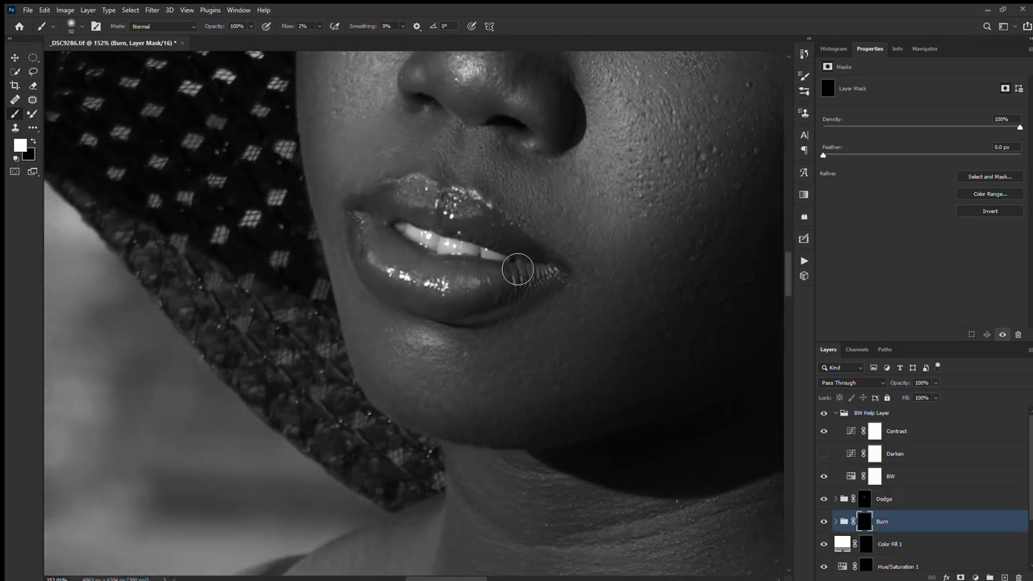
pyautogui.hotkey('alt', ']')
pyautogui.hotkey('alt', '[')
pyautogui.scroll(5, 467, 264)
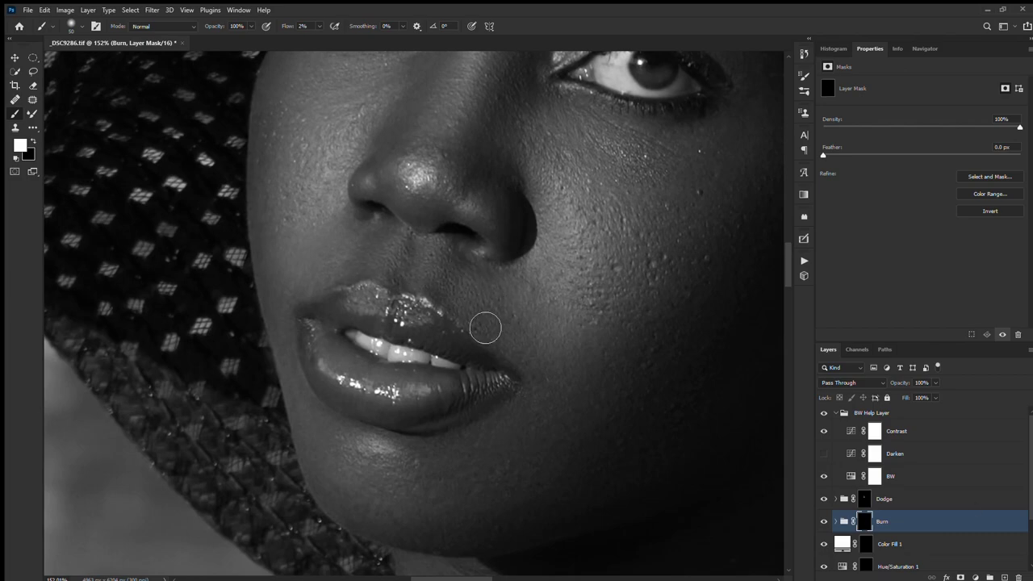
pyautogui.hotkey('alt', ']')
pyautogui.scroll(-3, 561, 388)
pyautogui.hotkey('alt', '[')
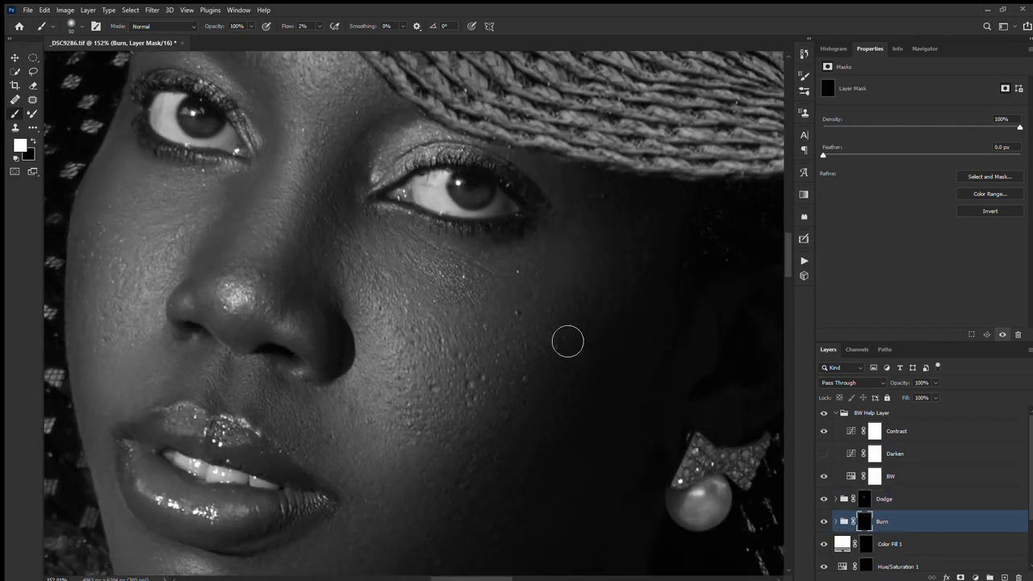
# Step: Hide and collapse the BW Help Layer group, and combine the Dodge and Burn groups into a single group
pyautogui.scroll(-5, 446, 323)
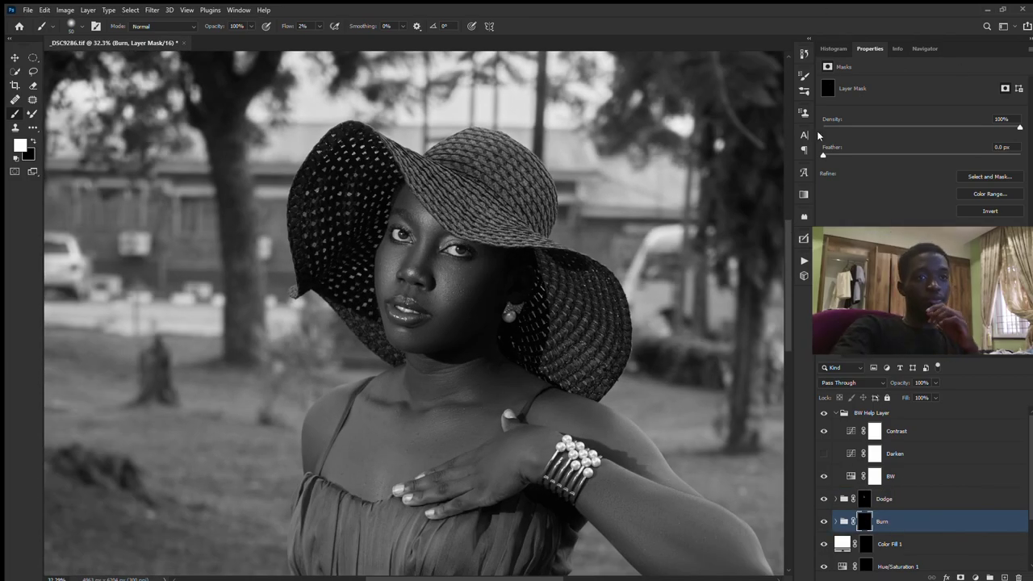
pyautogui.click(824, 413)
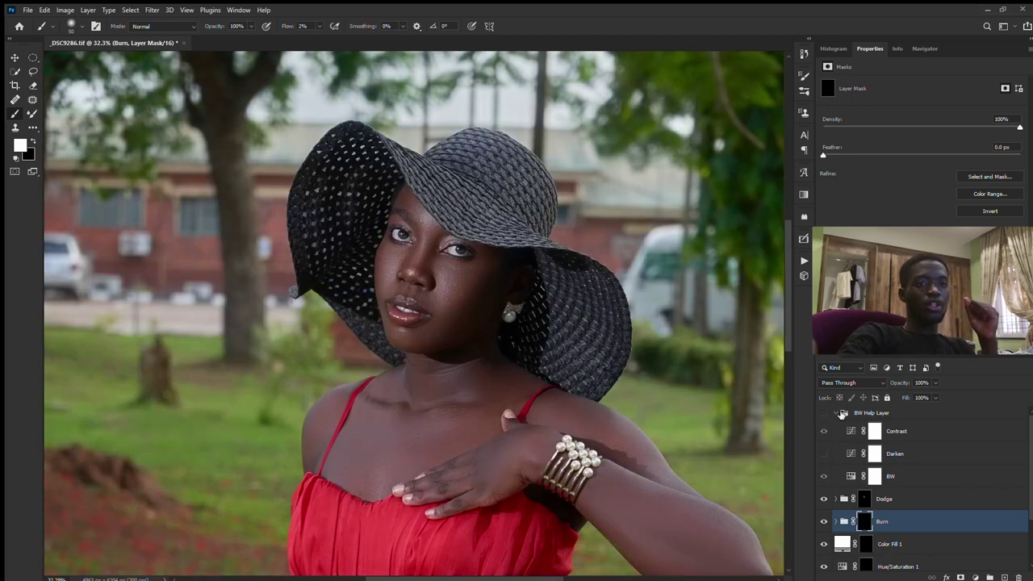
pyautogui.click(836, 413)
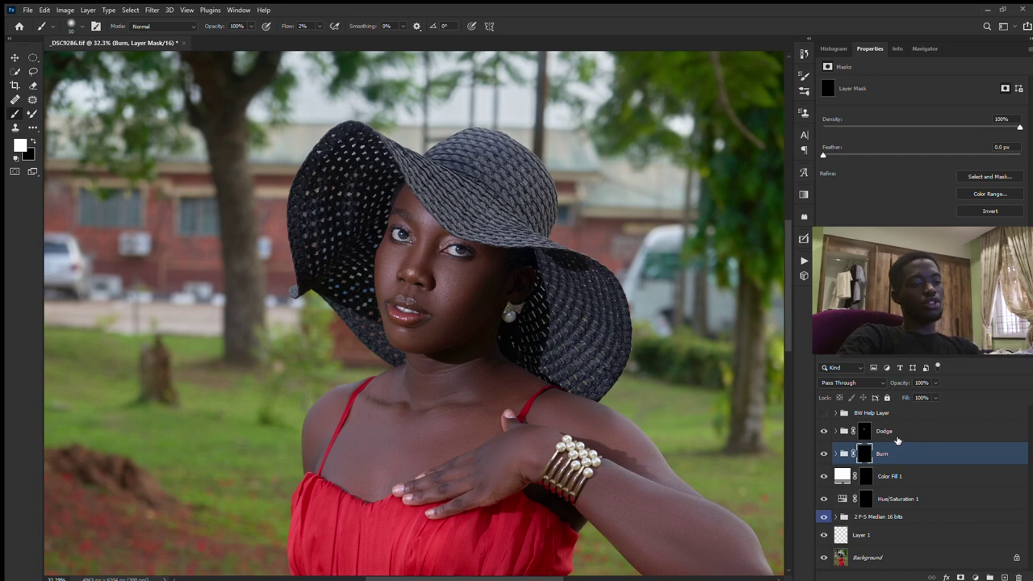
pyautogui.keyDown('shift'); pyautogui.click(898, 436); pyautogui.keyUp('shift')
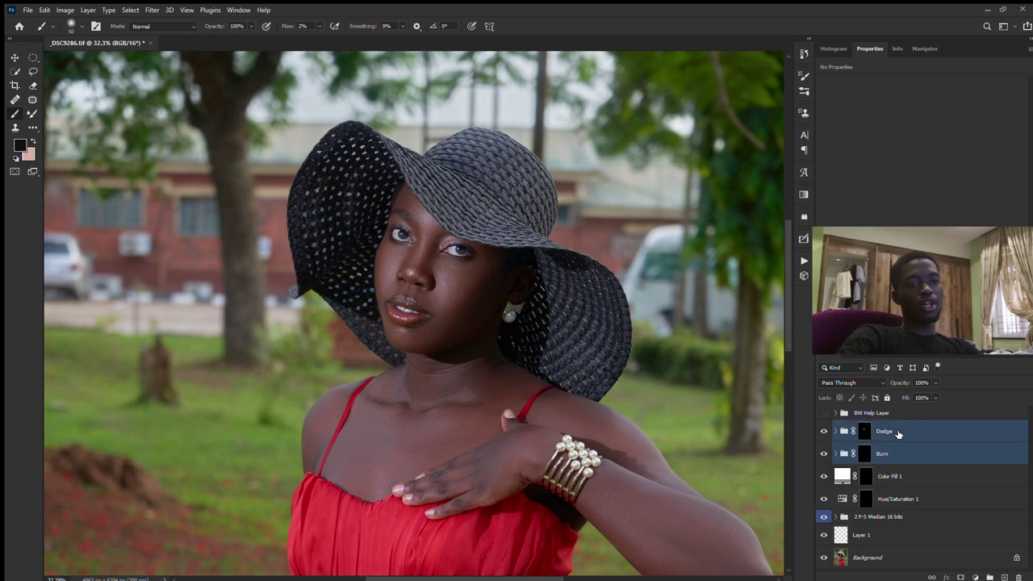
pyautogui.hotkey('ctrl', 'g')
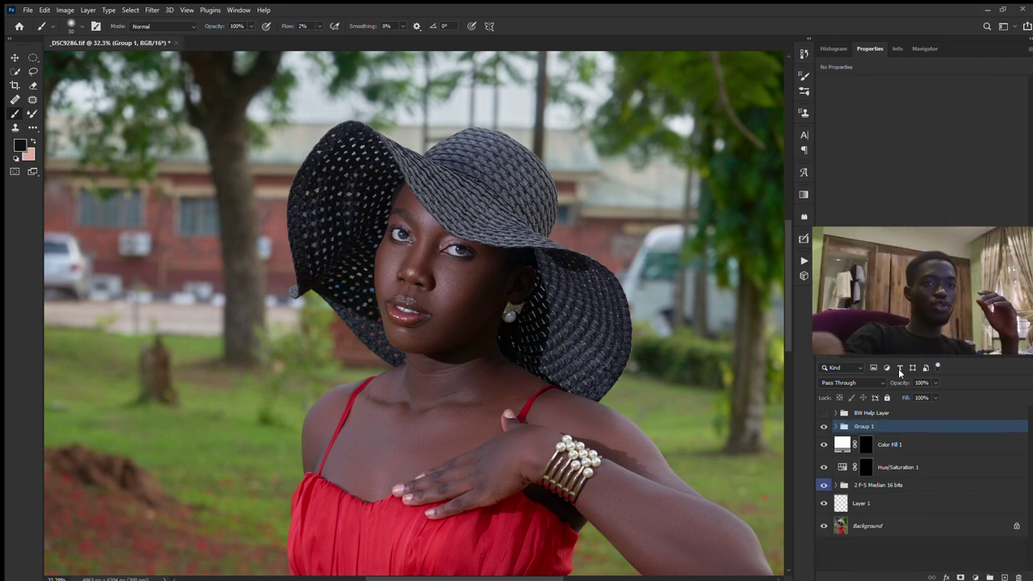
# Step: Compare the face before and after retouching by toggling the visibility of the combined dodge and burn group
pyautogui.scroll(5, 302, 201)
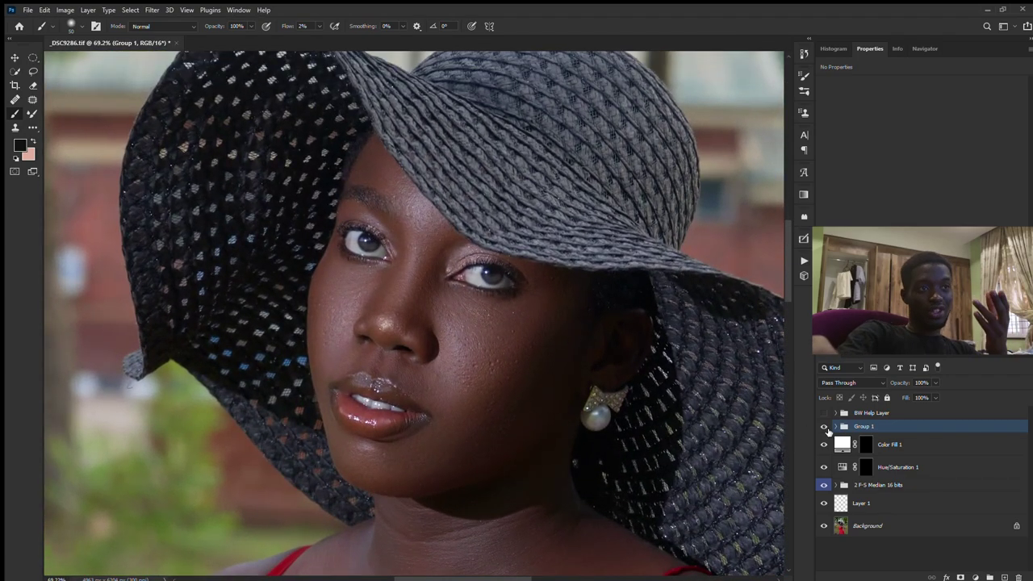
pyautogui.click(824, 427)
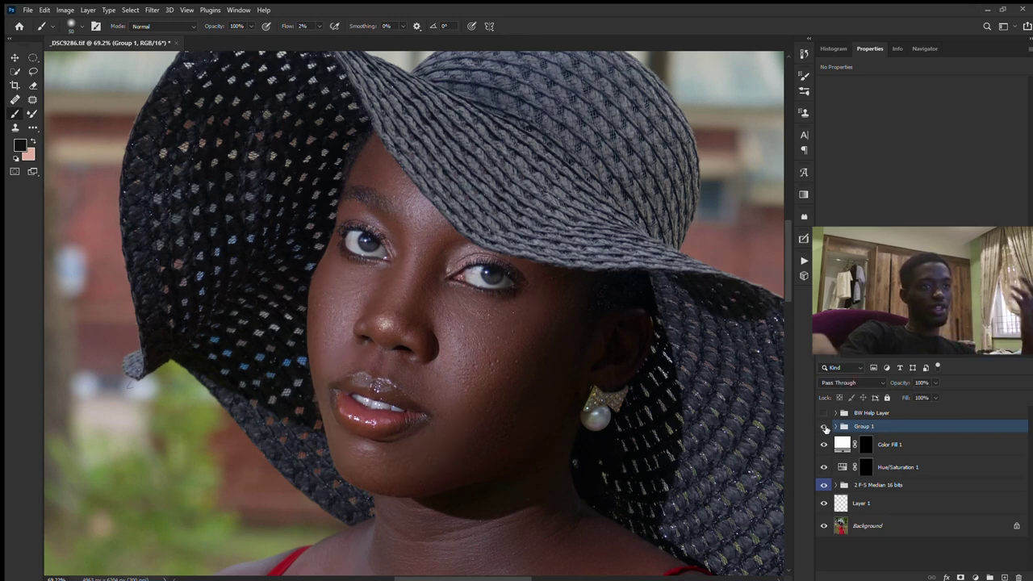
pyautogui.click(824, 427)
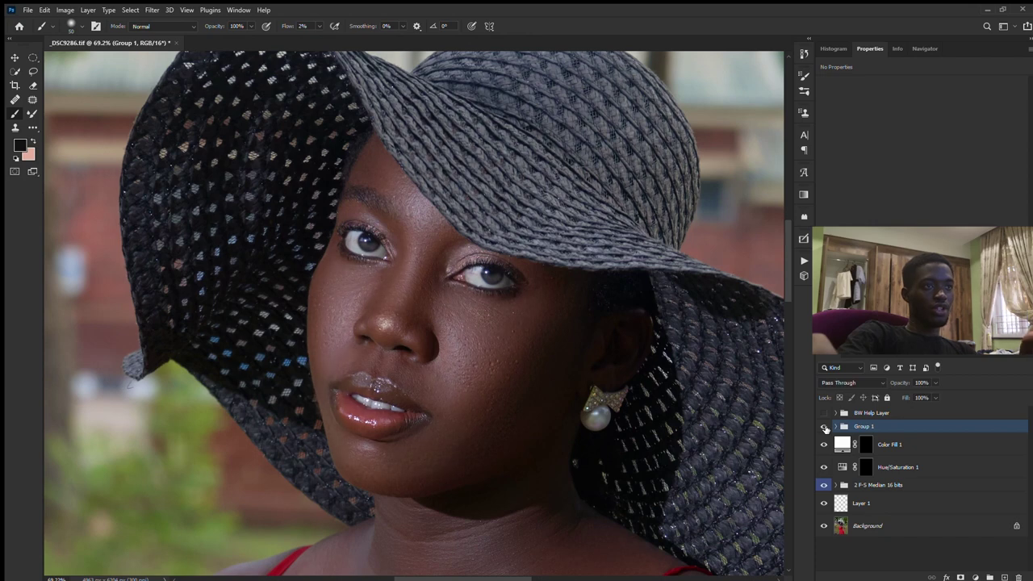
pyautogui.click(824, 427)
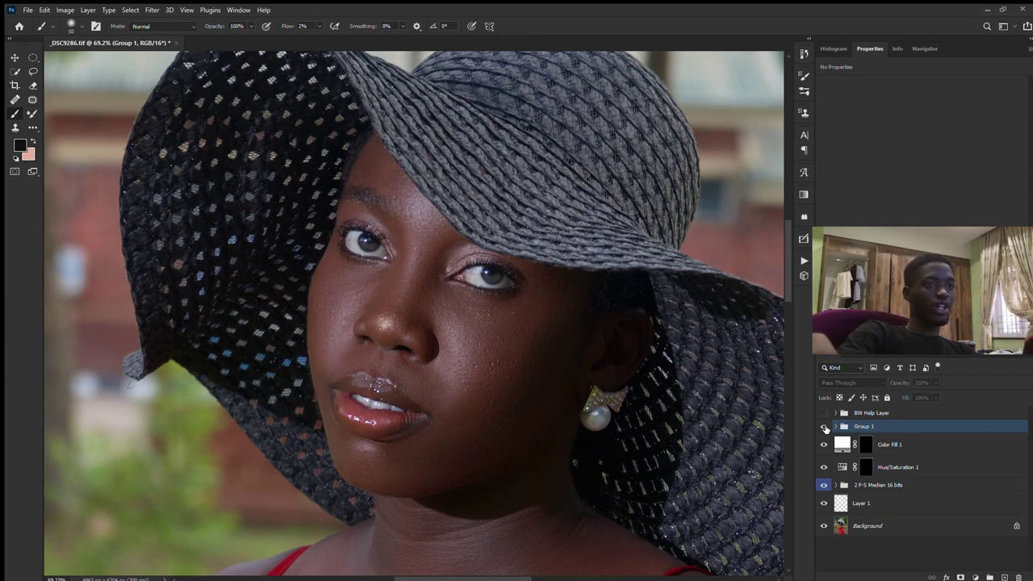
pyautogui.click(824, 427)
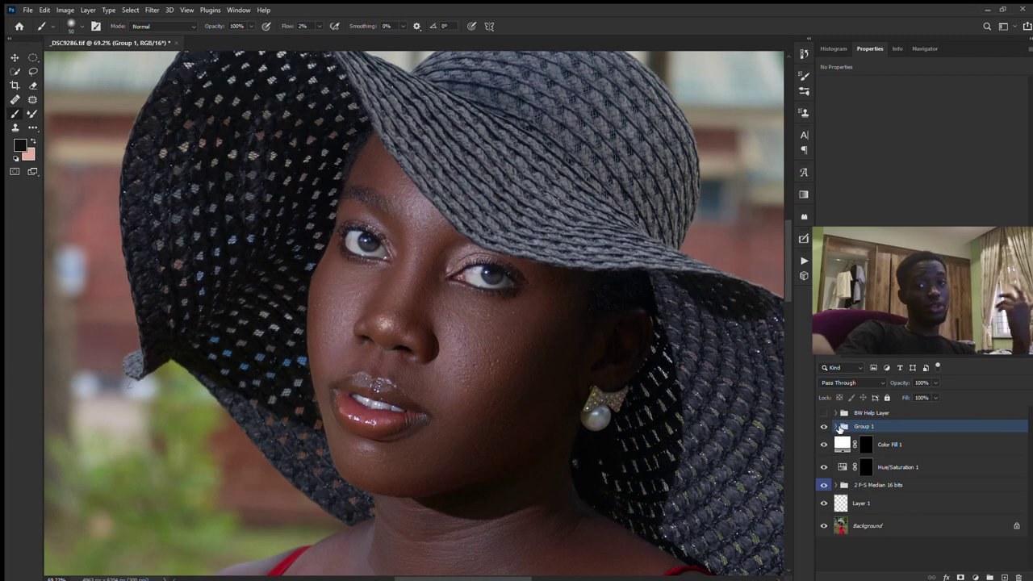
# Step: Examine the adjustment layers inside the Dodge and Burn groups, and collapse the combined group again
pyautogui.click(836, 427)
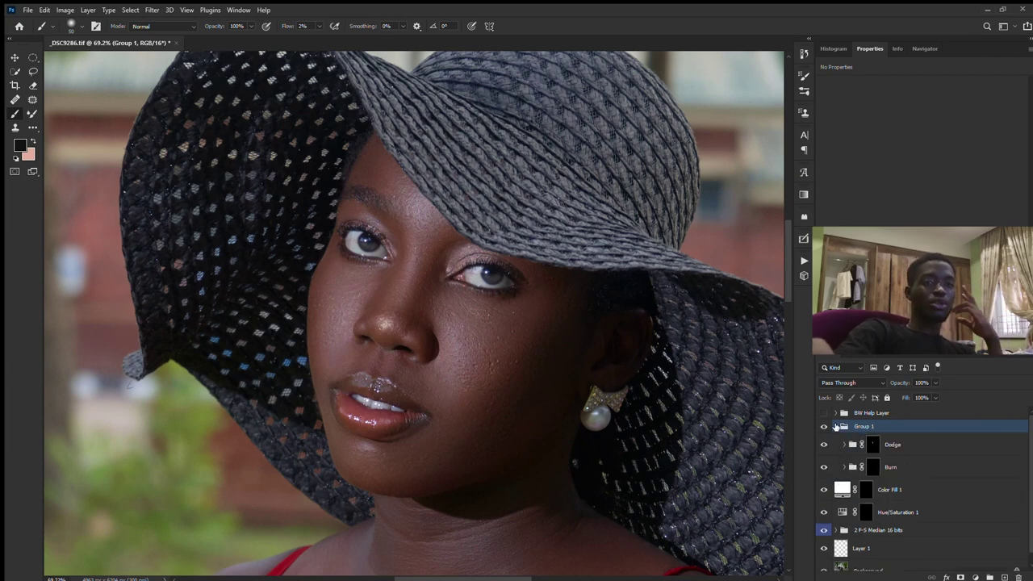
pyautogui.click(845, 445)
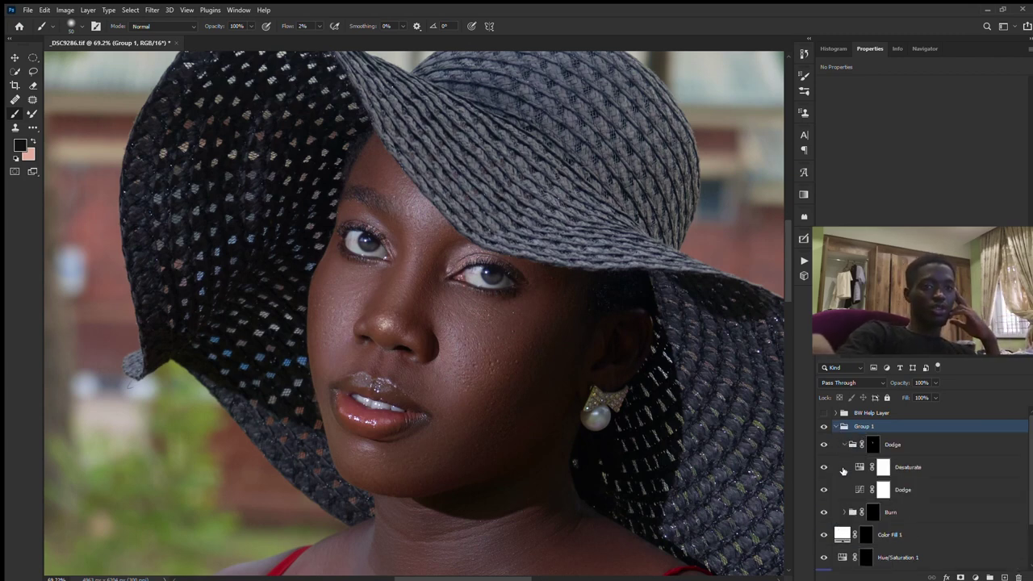
pyautogui.click(845, 512)
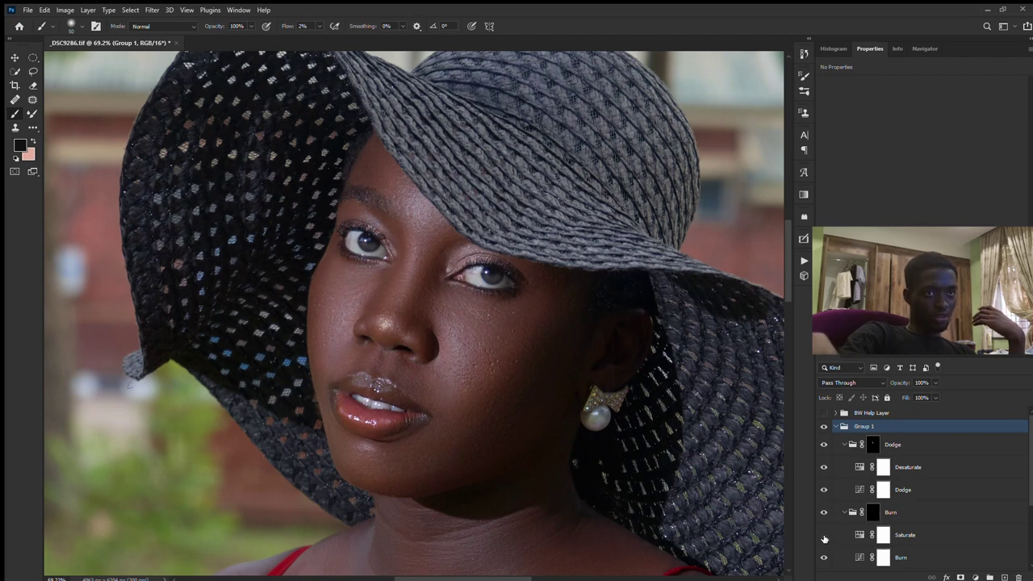
pyautogui.click(834, 426)
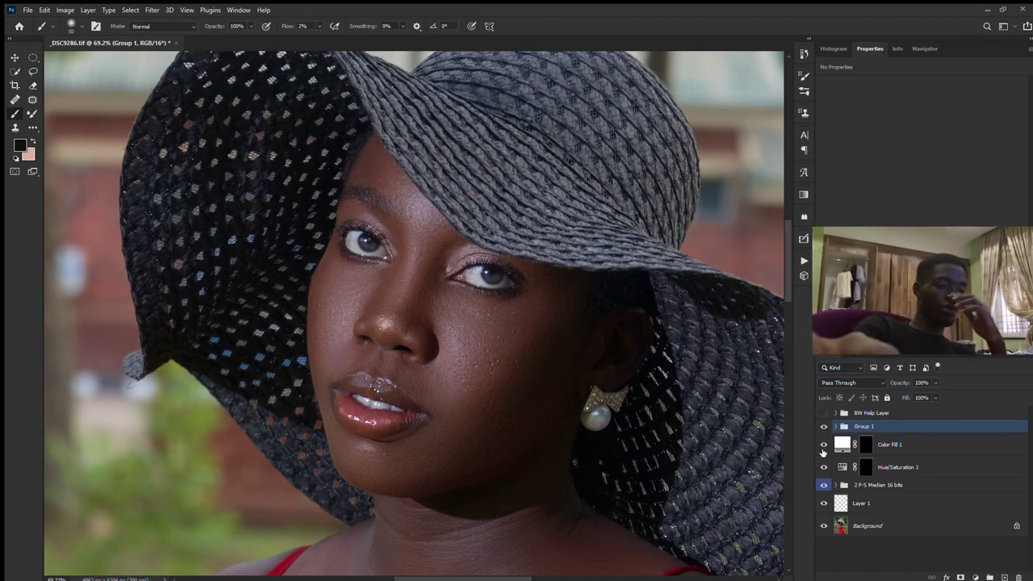
# Step: Show the BW Help Layer and alternate between the Dodge and Burn masks in Group 1 to even out the forearm and hand
pyautogui.scroll(-5, 442, 199)
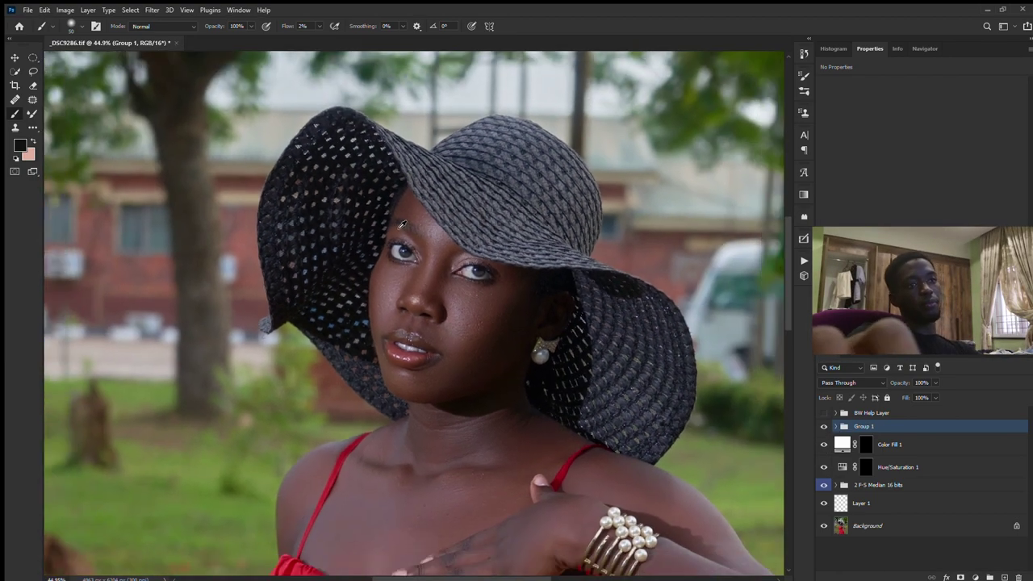
pyautogui.scroll(-2, 443, 200)
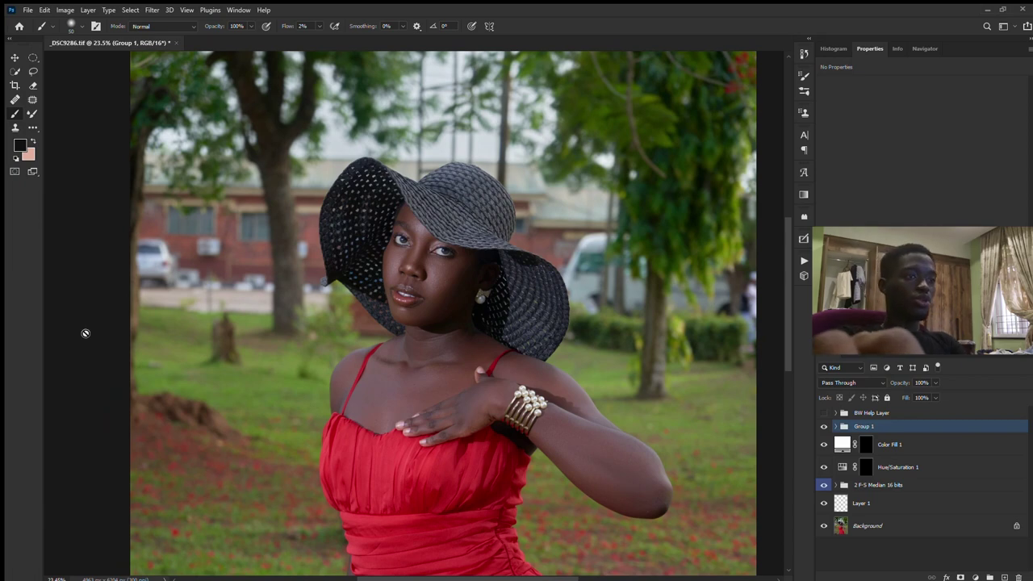
pyautogui.scroll(5, 532, 437)
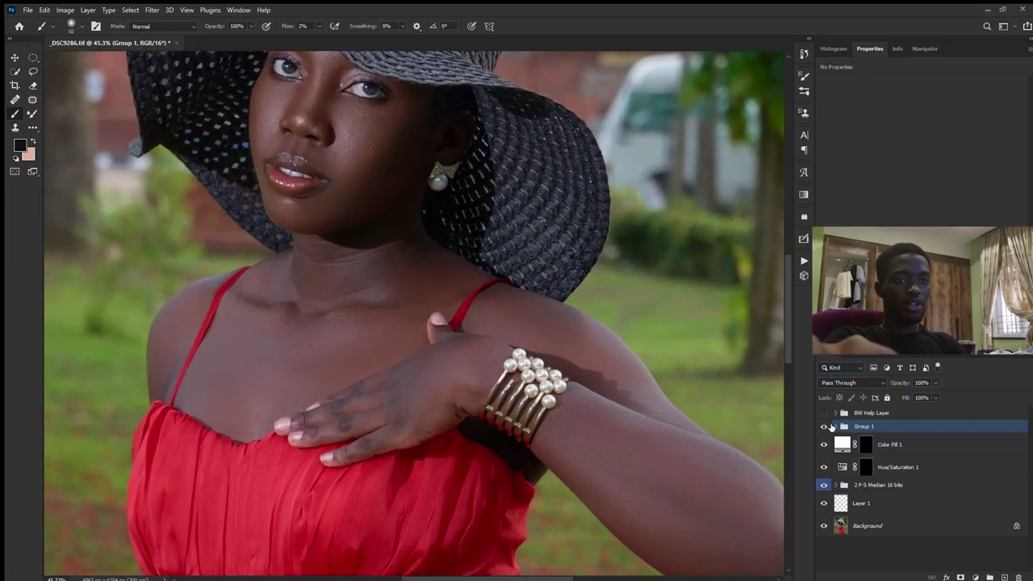
pyautogui.click(836, 426)
pyautogui.click(845, 466)
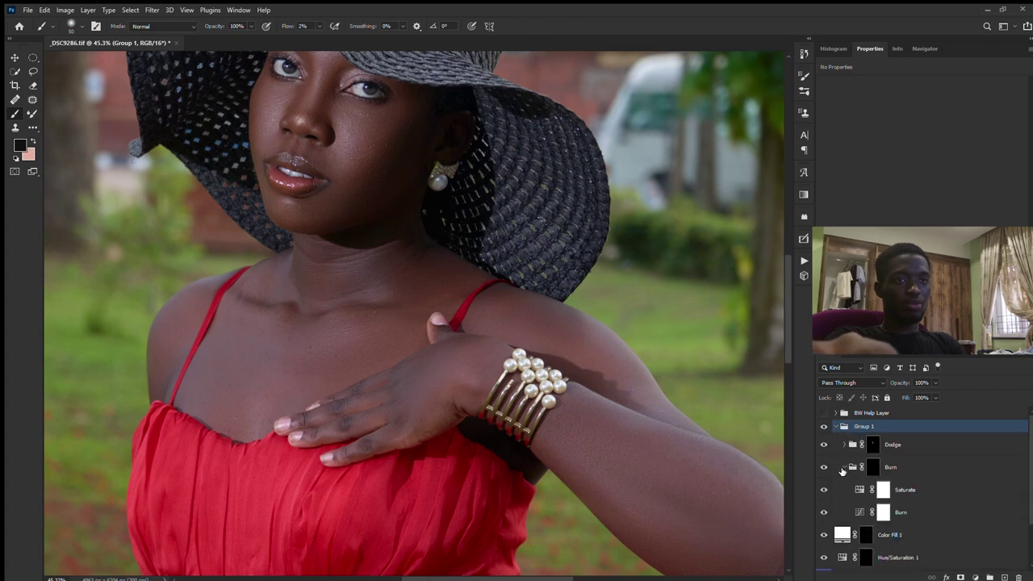
pyautogui.click(846, 469)
pyautogui.click(873, 443)
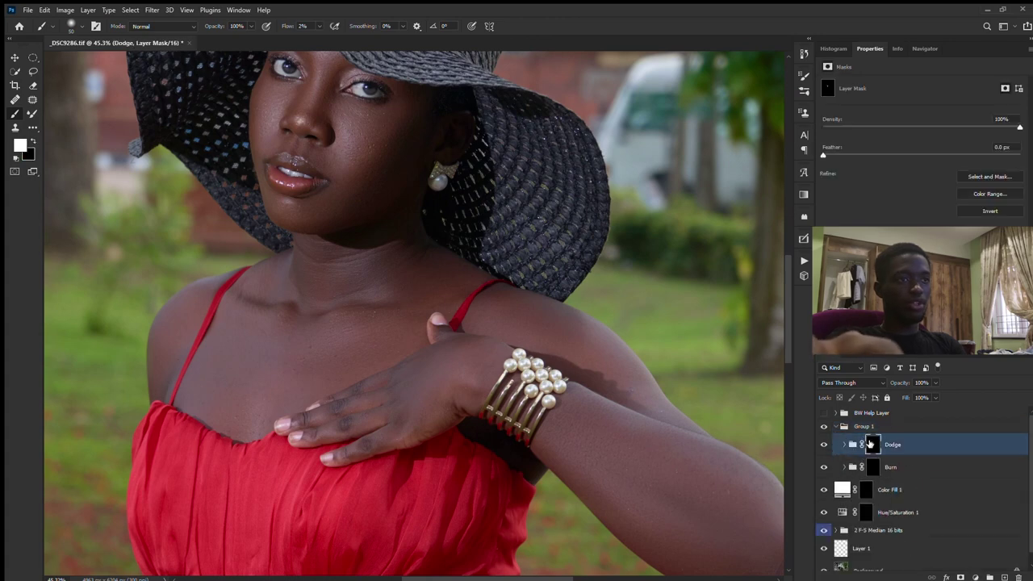
pyautogui.scroll(-2, 136, 280)
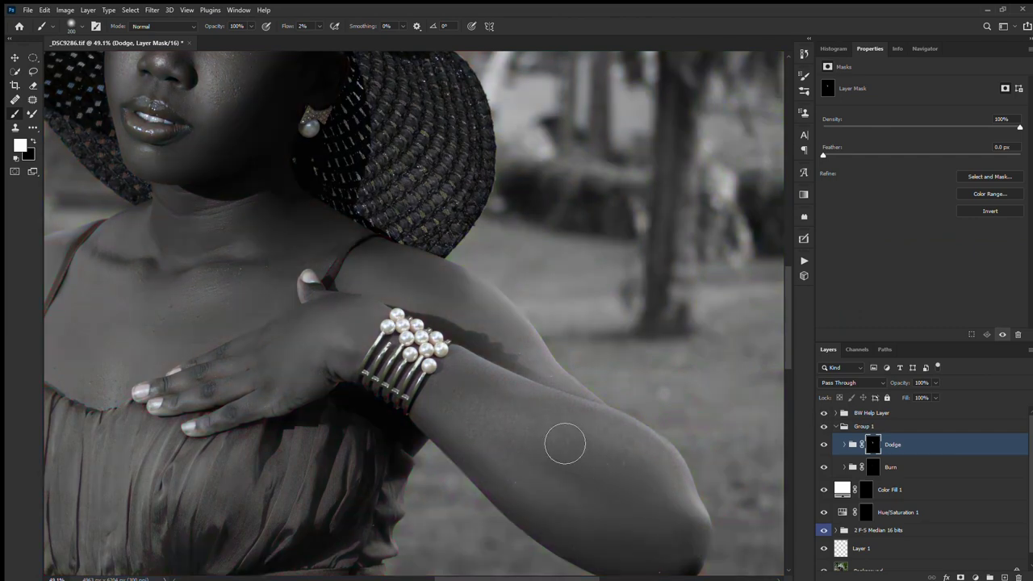
pyautogui.click(873, 467)
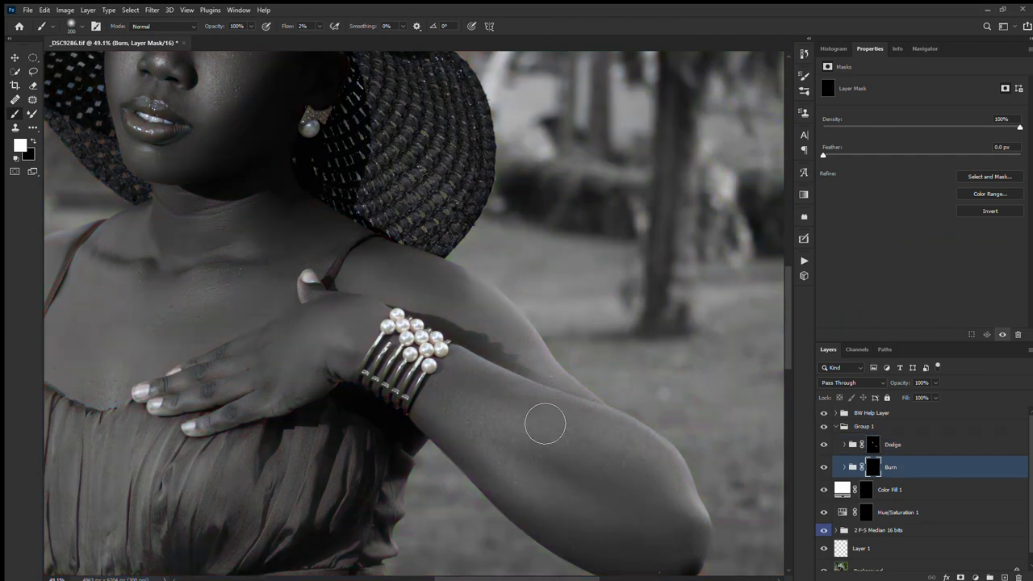
pyautogui.hotkey('alt', ']')
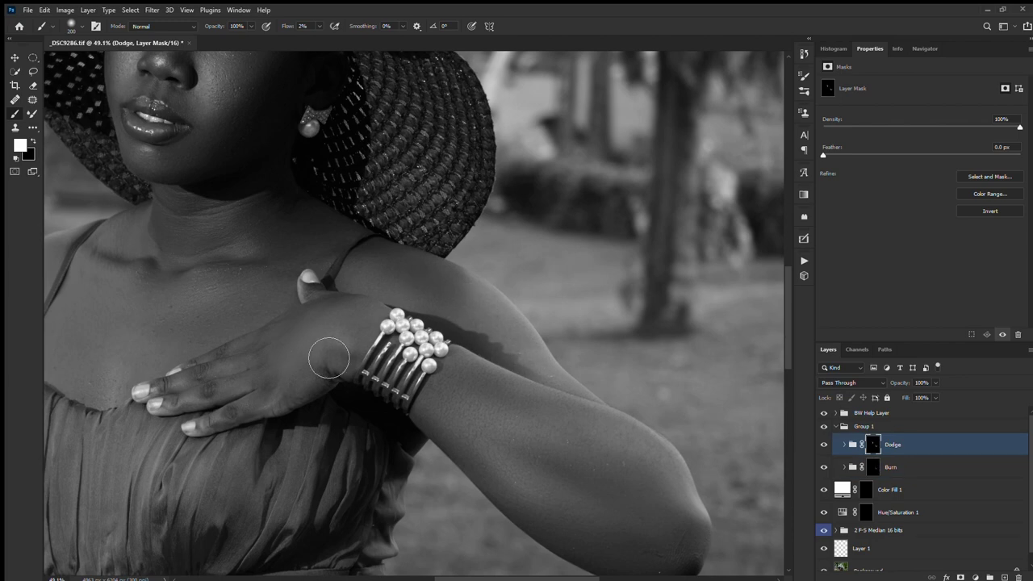
# Step: Patch blemishes on the middle and shoulder side of the chest on the Texture_Retouch layer with the Patch tool
pyautogui.hscroll(-5, 419, 372)
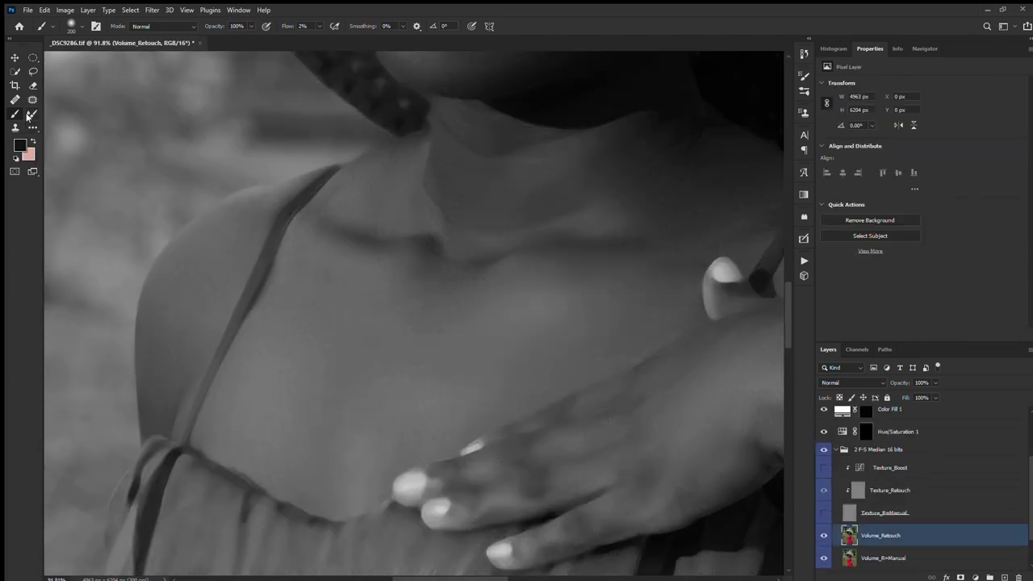
pyautogui.click(30, 115)
pyautogui.click(885, 491)
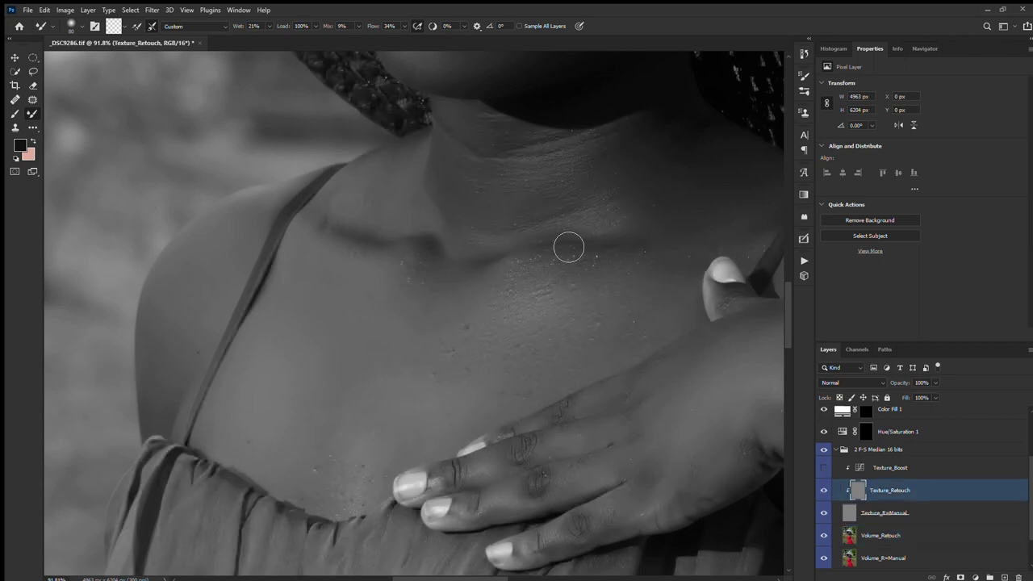
pyautogui.click(27, 100)
pyautogui.moveTo(384, 349)
pyautogui.mouseDown()
pyautogui.moveTo(489, 342)
pyautogui.moveTo(486, 389)
pyautogui.mouseUp()
pyautogui.hotkey('ctrl', 'd')
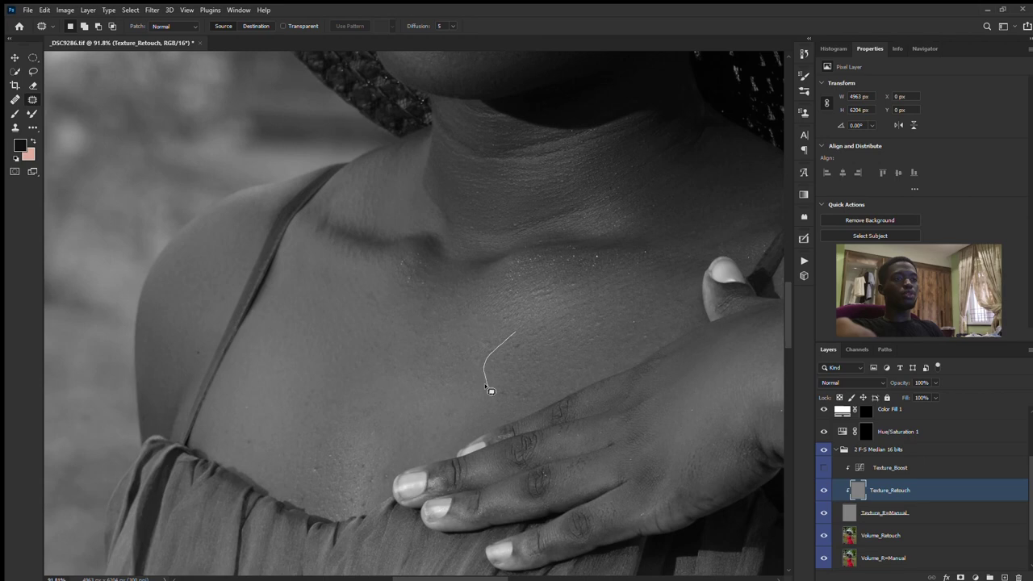
pyautogui.moveTo(531, 353)
pyautogui.mouseDown()
pyautogui.moveTo(525, 364)
pyautogui.moveTo(605, 339)
pyautogui.mouseUp()
pyautogui.hotkey('ctrl', 'd')
pyautogui.moveTo(327, 474); pyautogui.dragTo(310, 440)
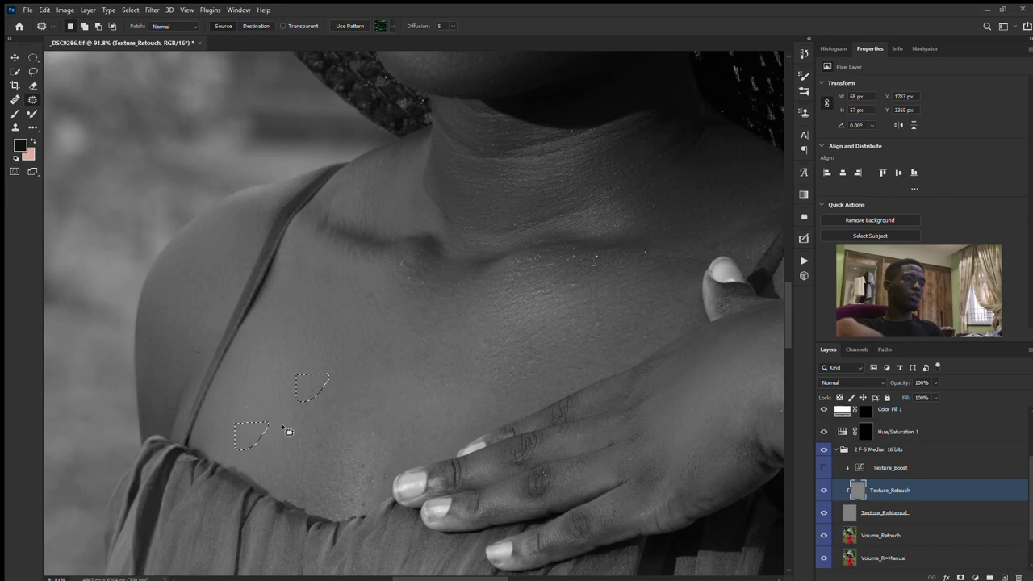
pyautogui.hotkey('ctrl', 'd')
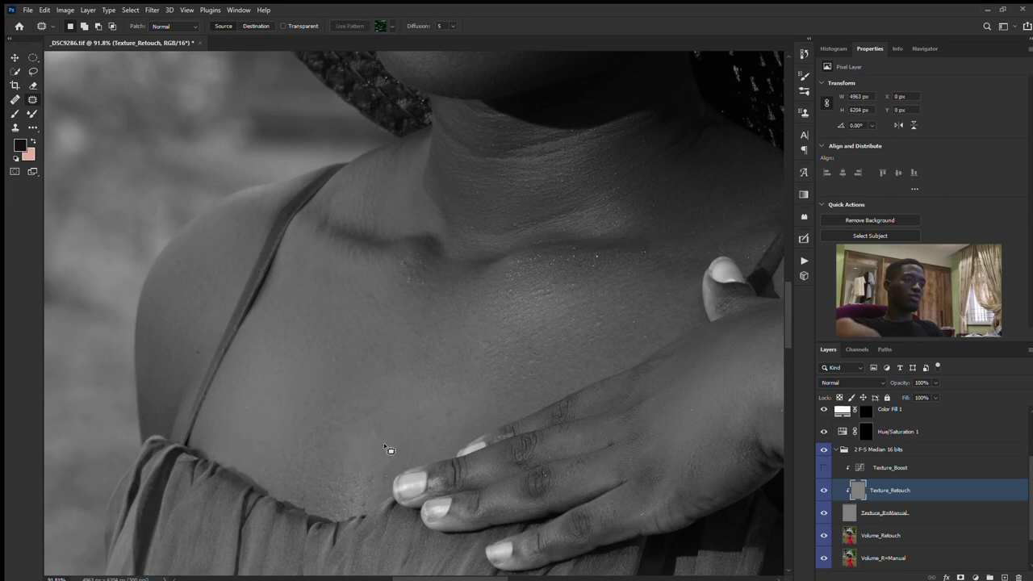
# Step: Patch the remaining rough skin texture along the dress neckline and on the chest near the thumb
pyautogui.moveTo(393, 478); pyautogui.dragTo(323, 477)
pyautogui.hotkey('ctrl', 'd')
pyautogui.moveTo(374, 501)
pyautogui.mouseDown()
pyautogui.moveTo(358, 489)
pyautogui.moveTo(376, 478)
pyautogui.mouseUp()
pyautogui.hotkey('ctrl', 'd')
pyautogui.moveTo(301, 505); pyautogui.dragTo(314, 493)
pyautogui.moveTo(341, 435); pyautogui.dragTo(342, 435)
pyautogui.hotkey('ctrl', 'd')
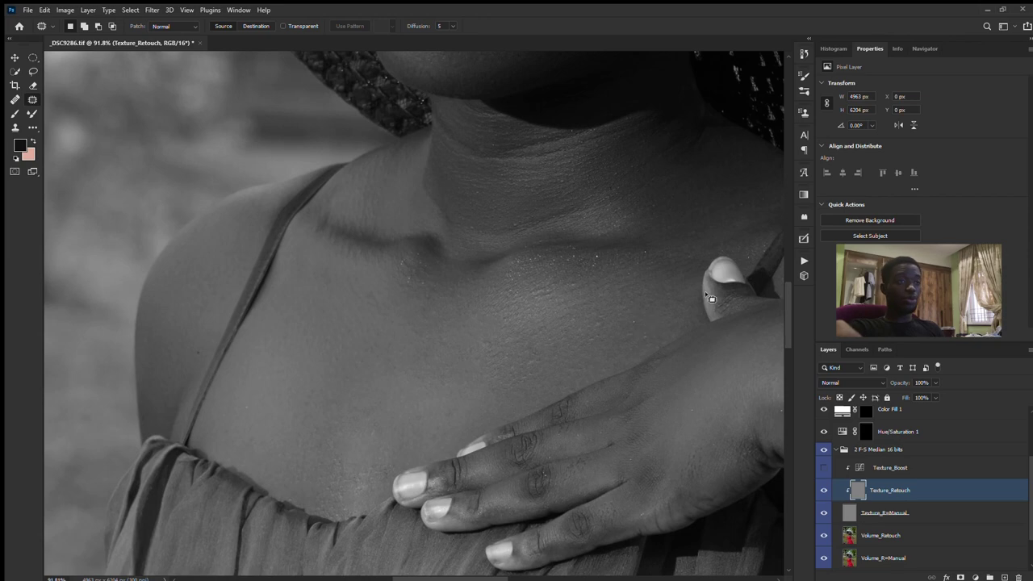
pyautogui.moveTo(642, 345); pyautogui.dragTo(625, 321)
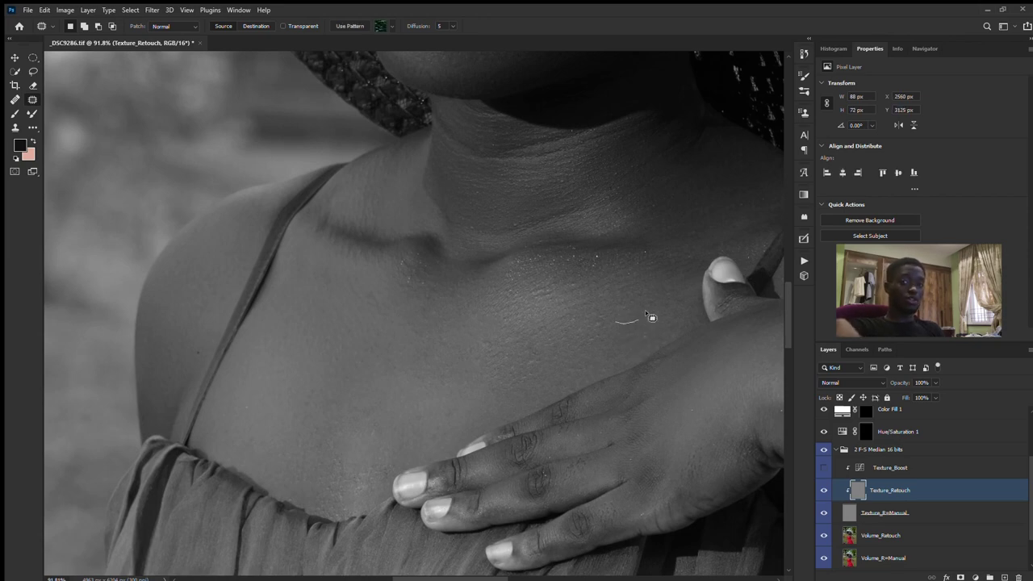
pyautogui.hotkey('ctrl', 'd')
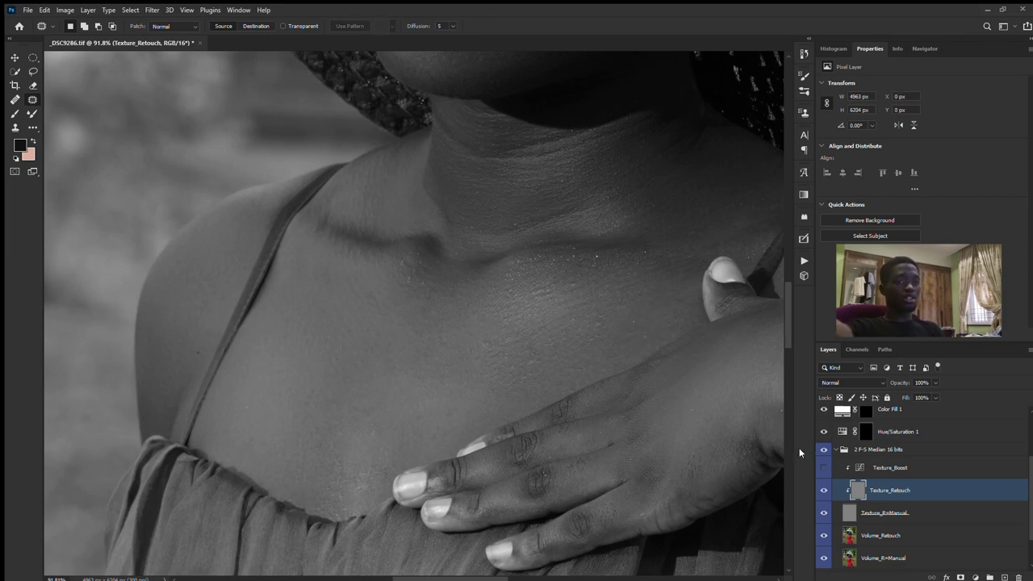
# Step: Collapse the 2 F-S Median 16 bits group and return to painting on the Dodge mask with the Brush tool
pyautogui.click(853, 452)
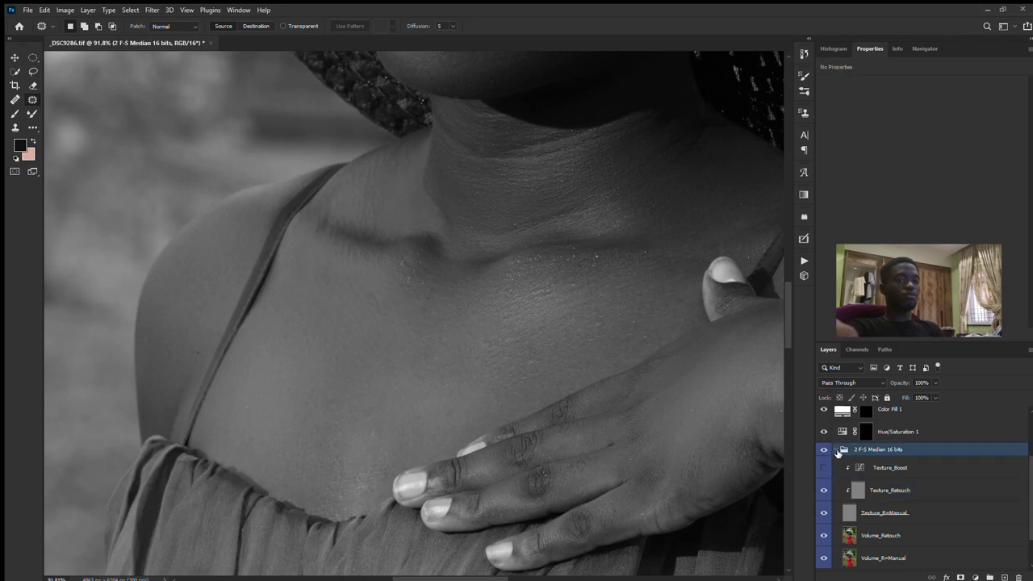
pyautogui.click(836, 452)
pyautogui.click(875, 444)
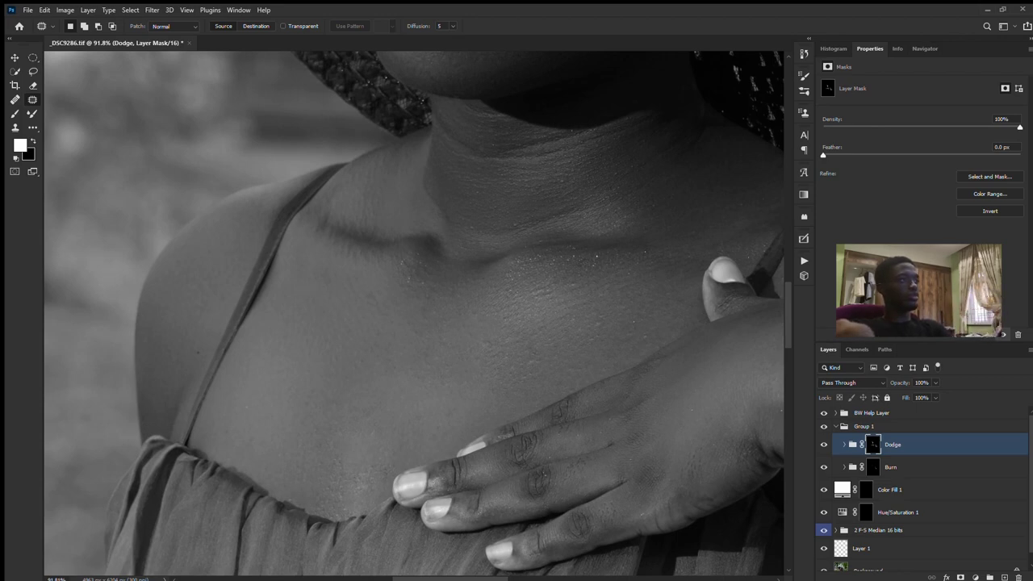
pyautogui.press('b')
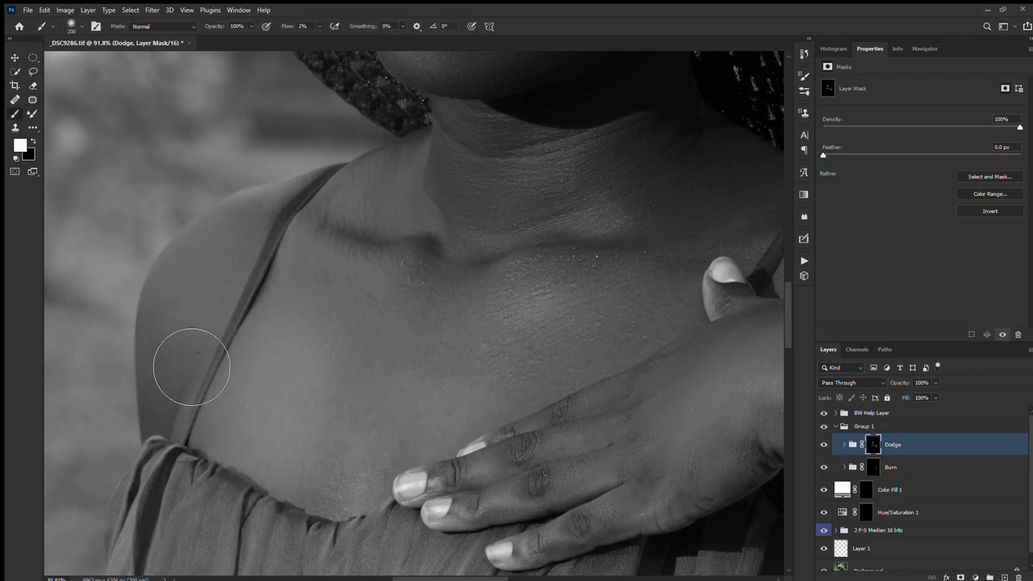
# Step: Even out the skin tones around the collarbone and neck with a 90 px brush, alternating between the Burn and Dodge masks
pyautogui.hotkey('alt', '[')
pyautogui.press('[')
pyautogui.press('[')
pyautogui.press('[')
pyautogui.press('[')
pyautogui.press('[')
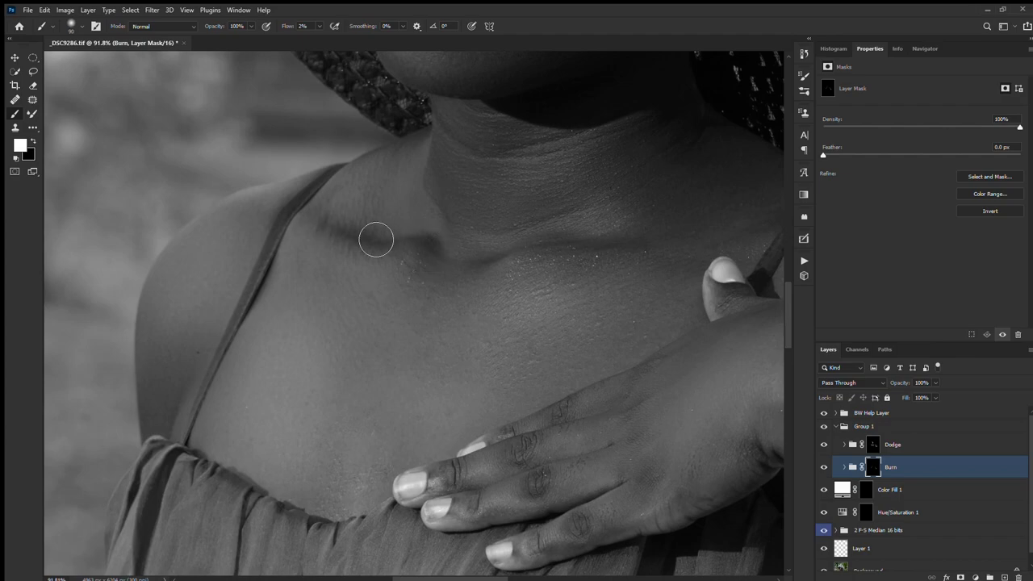
pyautogui.hotkey('alt', ']')
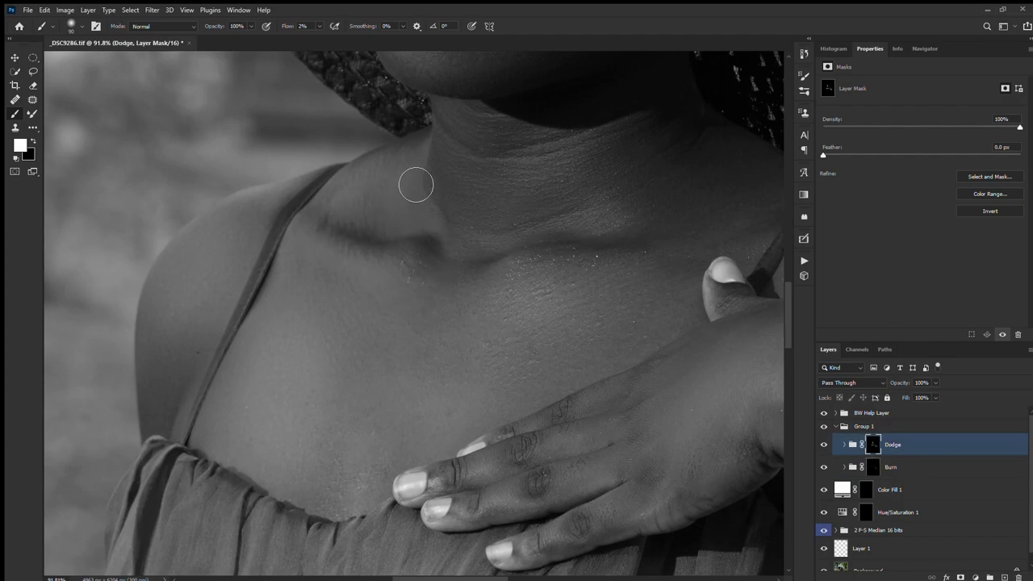
# Step: Collapse Group 1 and compare the black-and-white portrait before and after retouching by toggling the group's visibility
pyautogui.scroll(5, 513, 326)
pyautogui.scroll(-5, 535, 228)
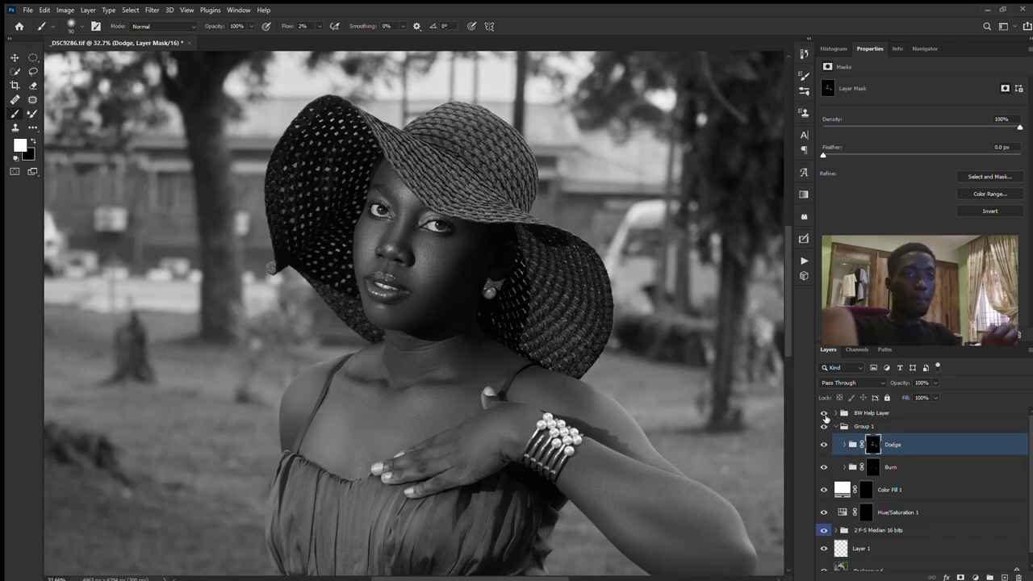
pyautogui.click(825, 427)
pyautogui.click(825, 426)
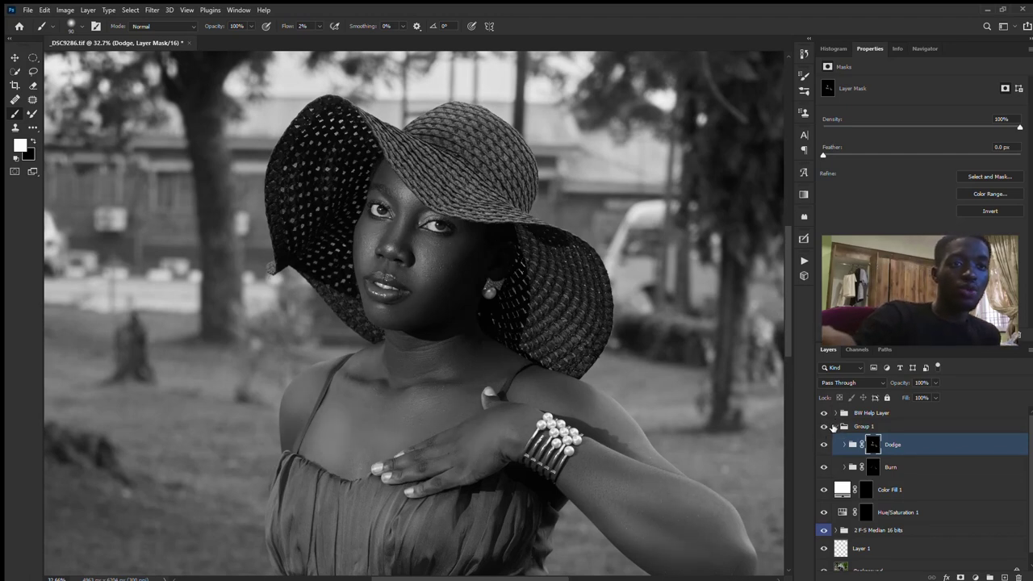
pyautogui.click(836, 426)
pyautogui.click(825, 426)
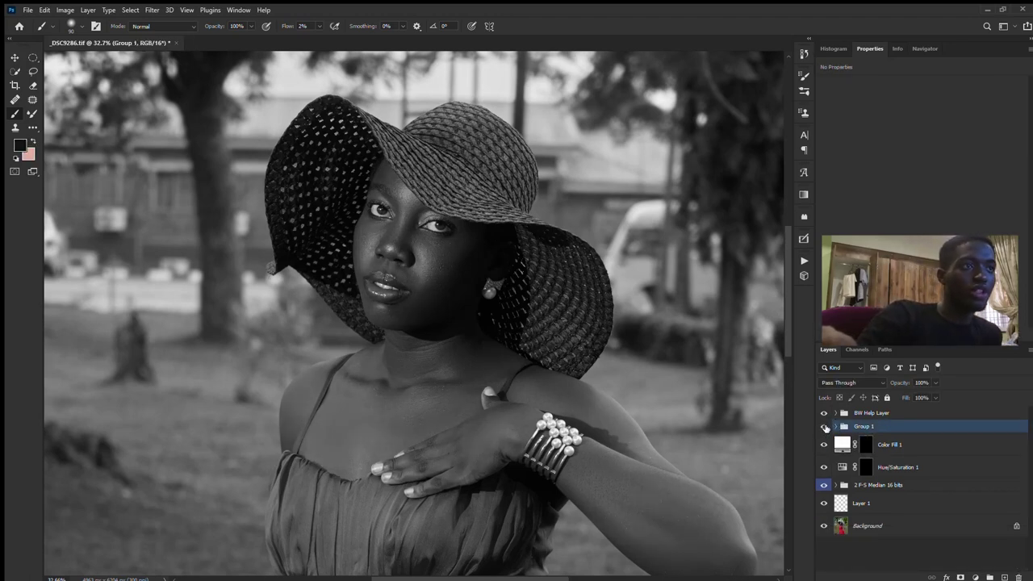
pyautogui.click(824, 426)
pyautogui.click(825, 426)
pyautogui.click(825, 426)
pyautogui.click(825, 426)
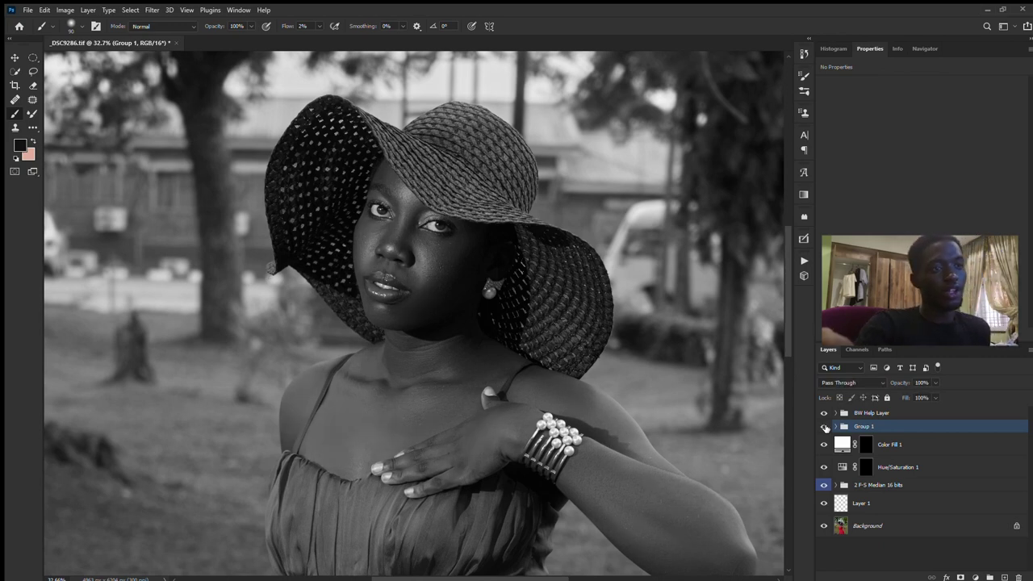
pyautogui.click(825, 426)
pyautogui.click(824, 426)
pyautogui.click(825, 426)
pyautogui.click(825, 426)
pyautogui.click(825, 426)
pyautogui.click(825, 426)
pyautogui.click(825, 426)
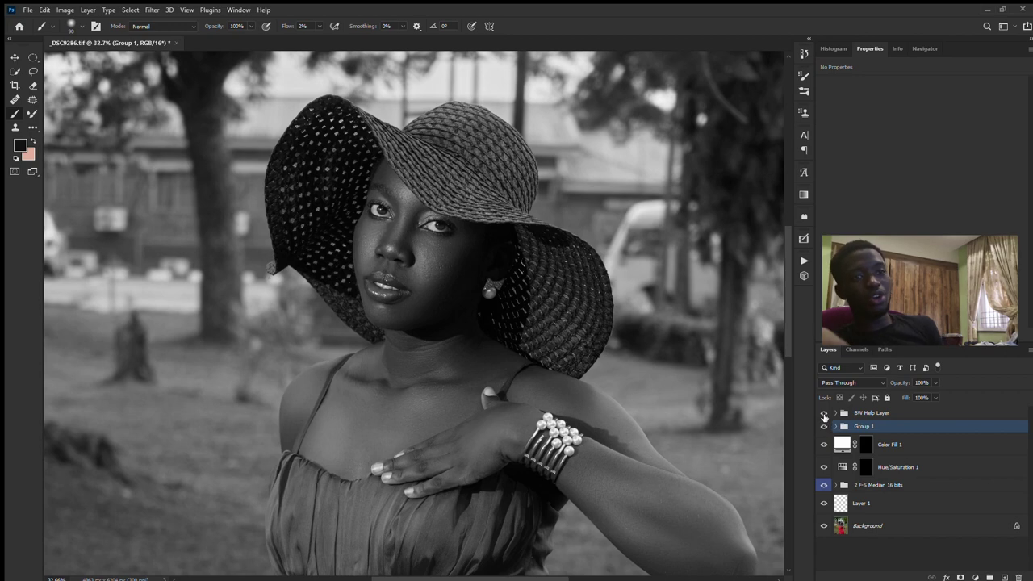
# Step: Hide the BW Help Layer and compare the colour portrait with and without the Group 1 dodge and burn retouching
pyautogui.click(824, 413)
pyautogui.click(824, 426)
pyautogui.click(824, 426)
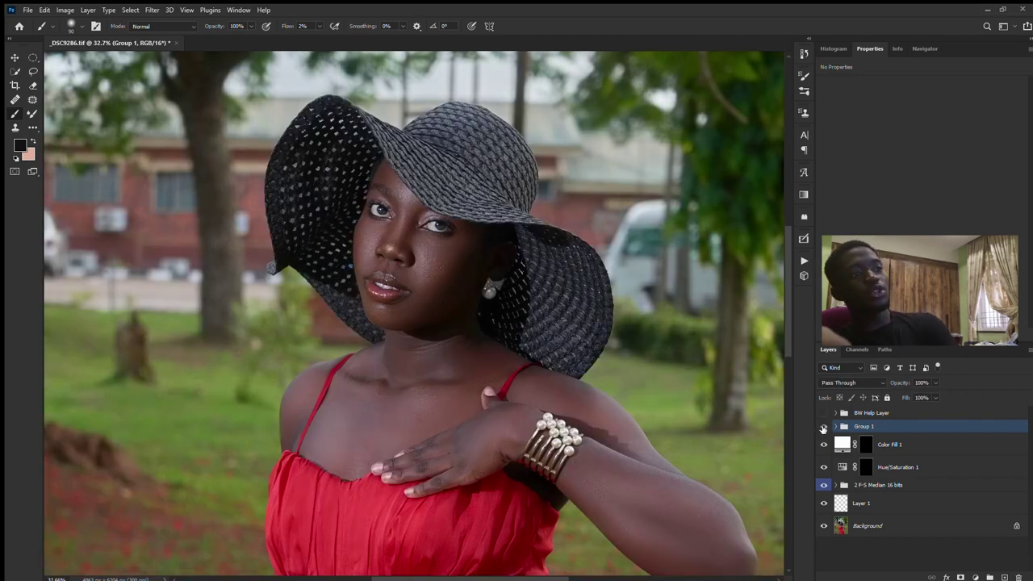
pyautogui.click(824, 427)
pyautogui.click(824, 426)
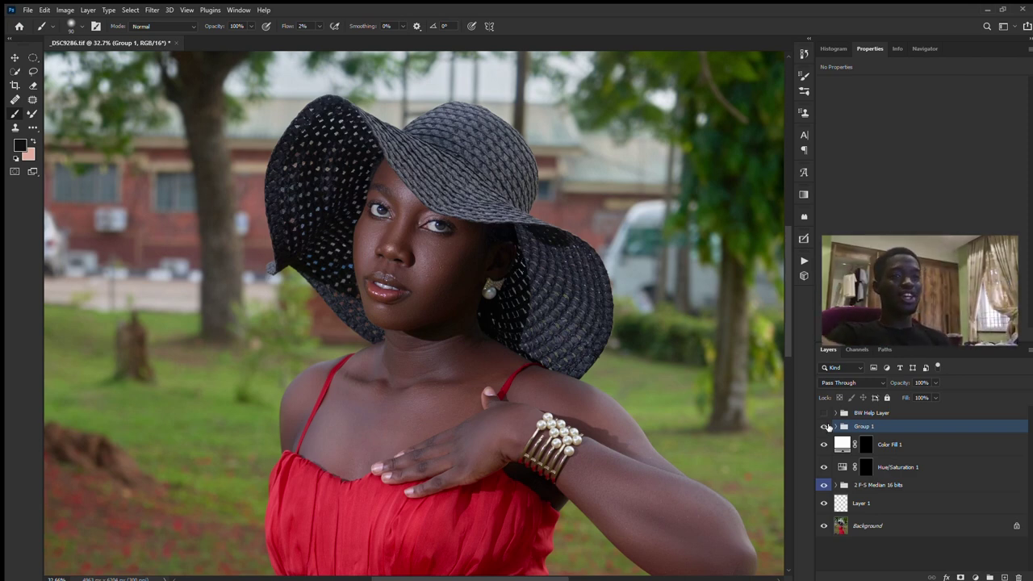
pyautogui.scroll(-2, 390, 271)
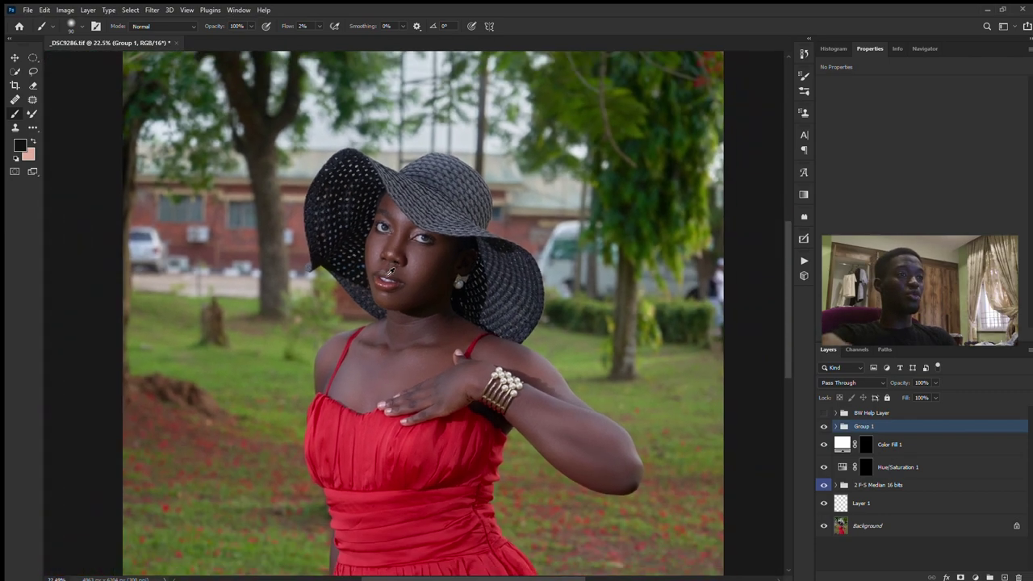
pyautogui.scroll(-3, 391, 272)
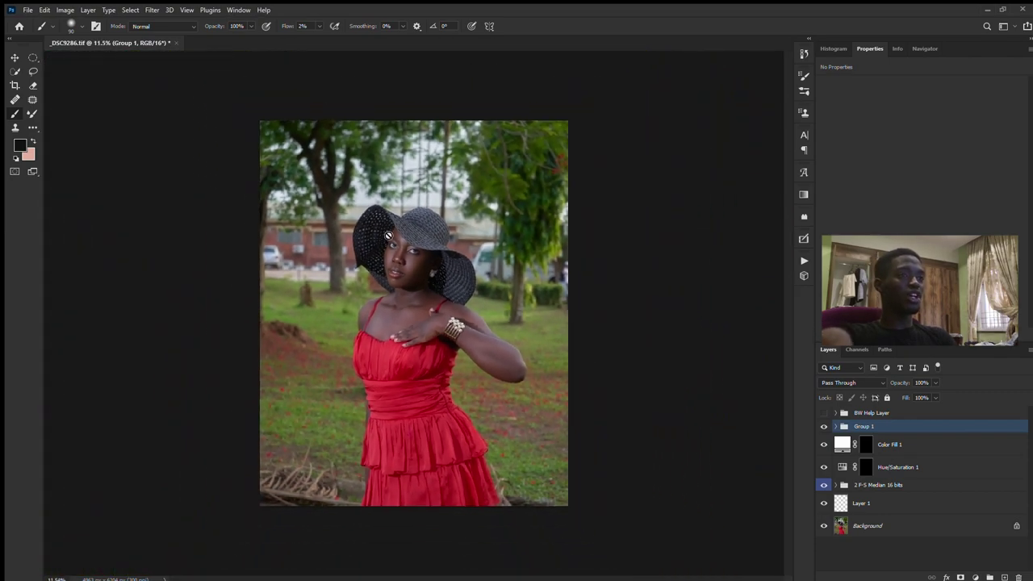
pyautogui.scroll(3, 388, 235)
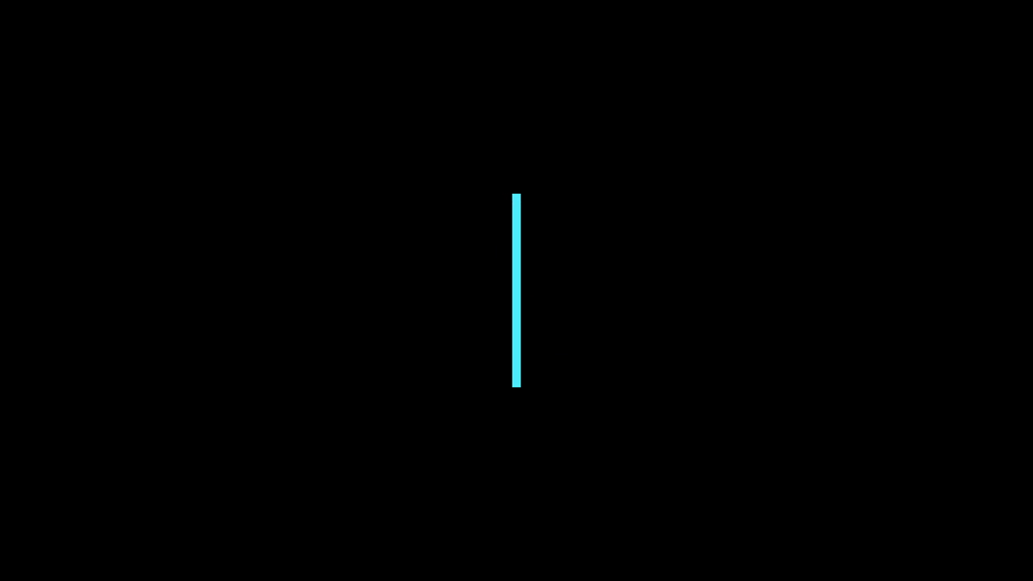